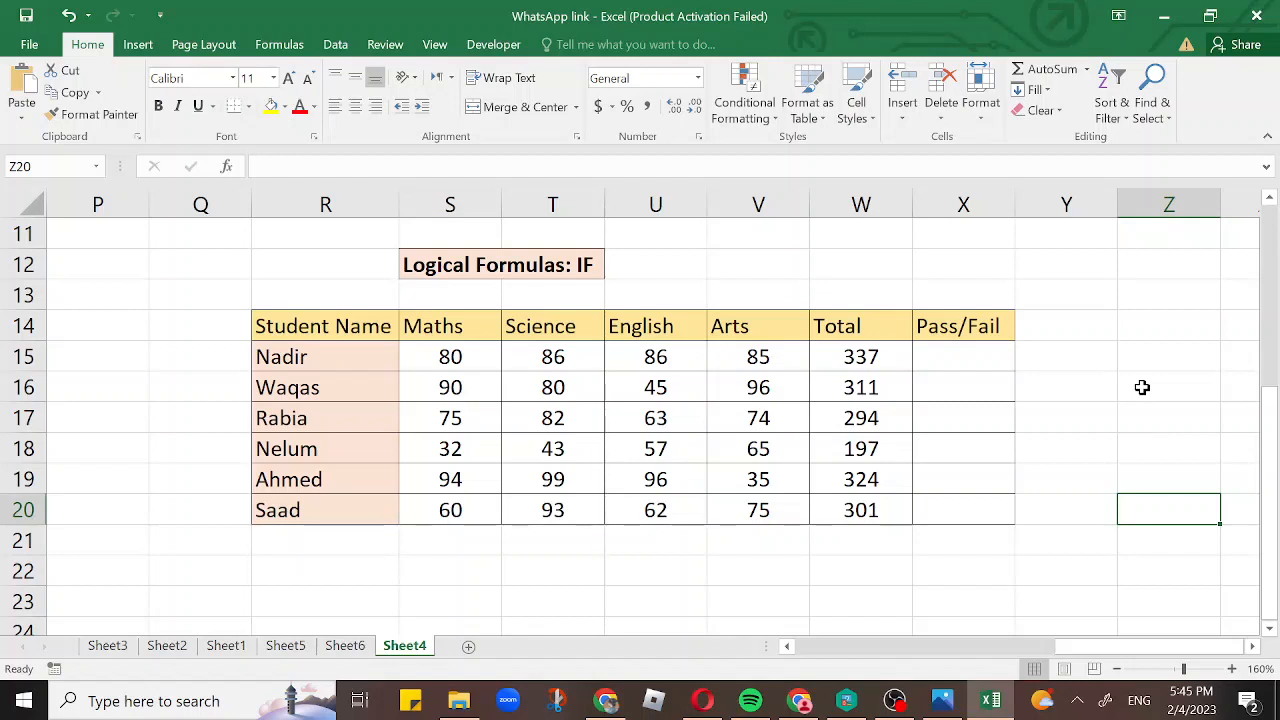
Start an IF formula in X15, the first Pass/Fail cell, testing whether the total in W15 is less than 300
click(968, 367)
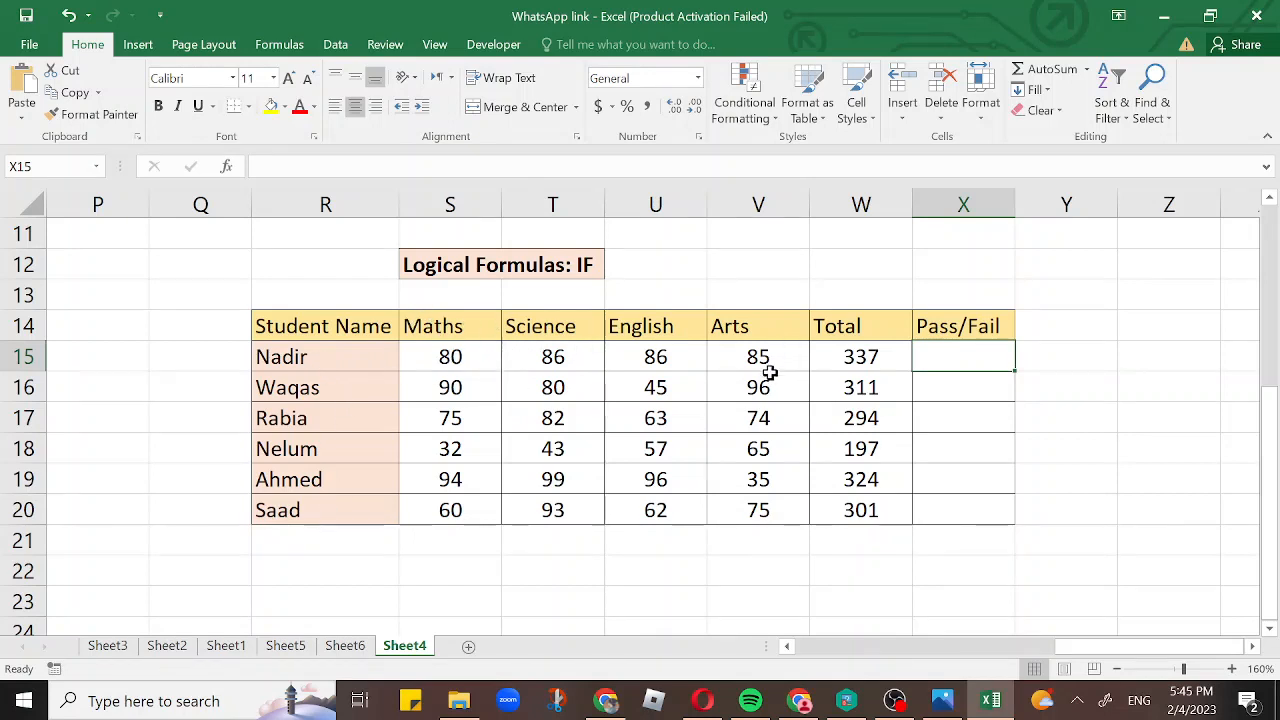
click(850, 356)
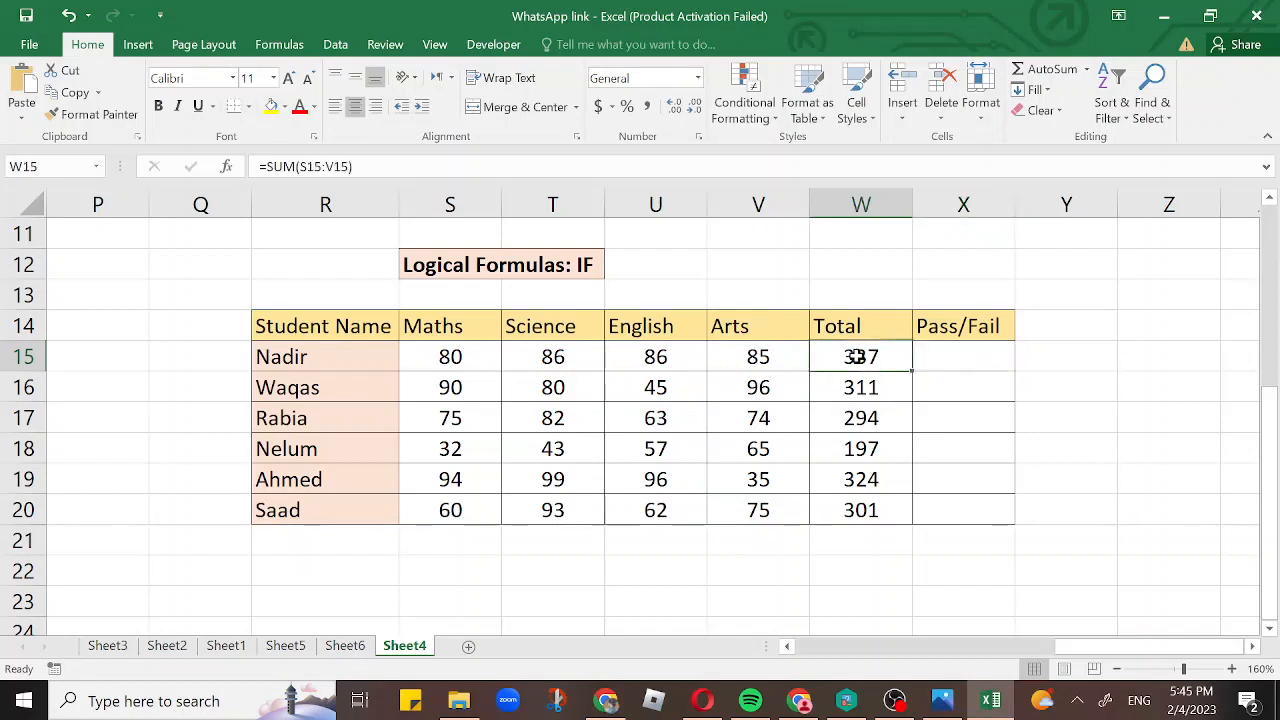
click(932, 354)
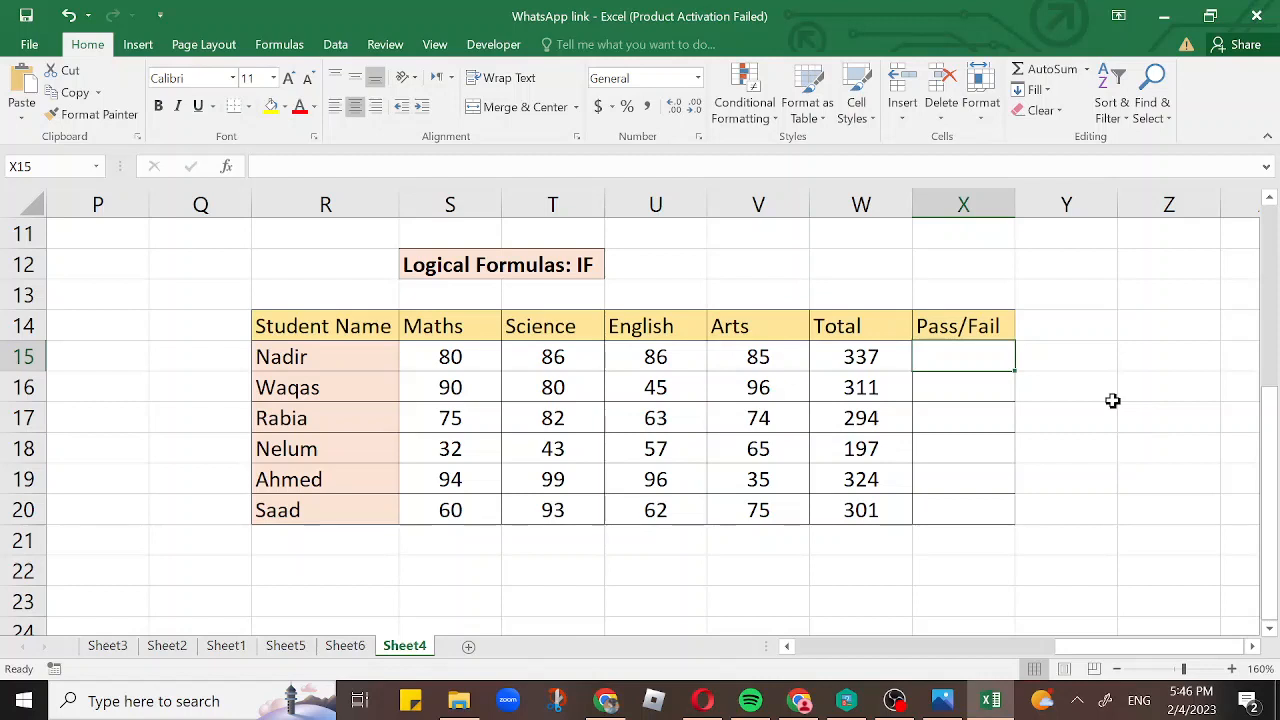
text(=)
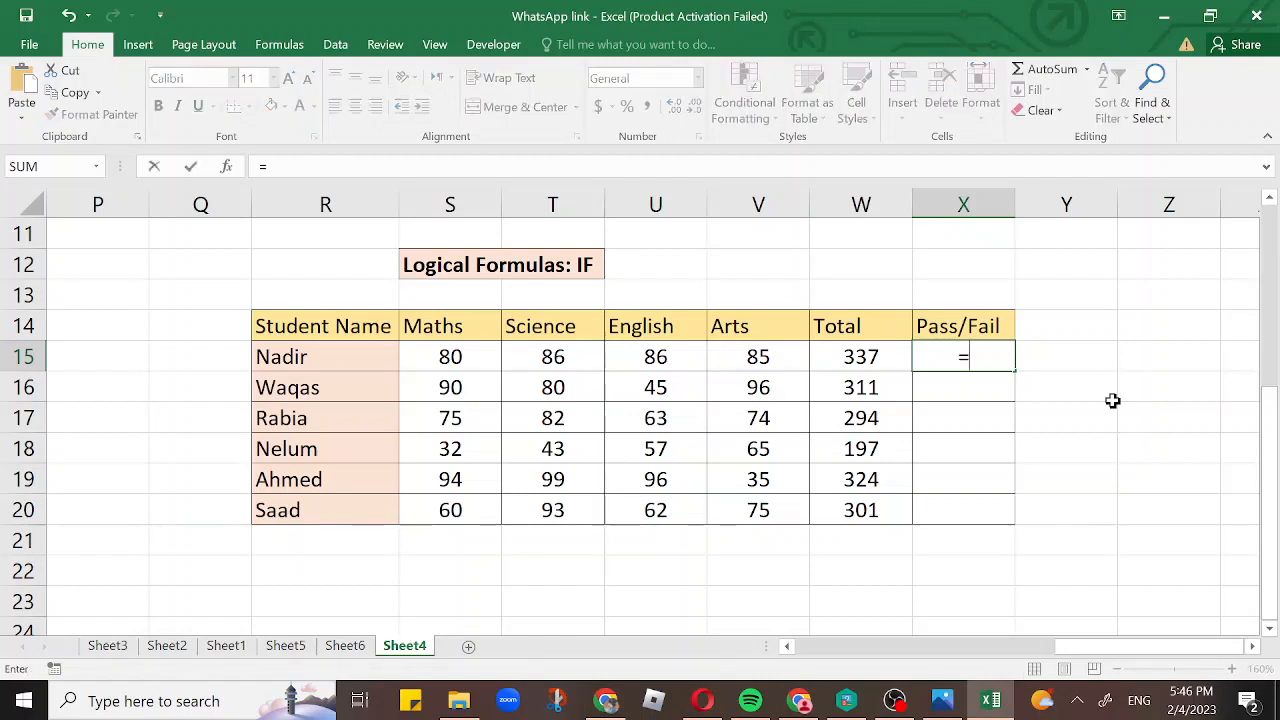
text(if)
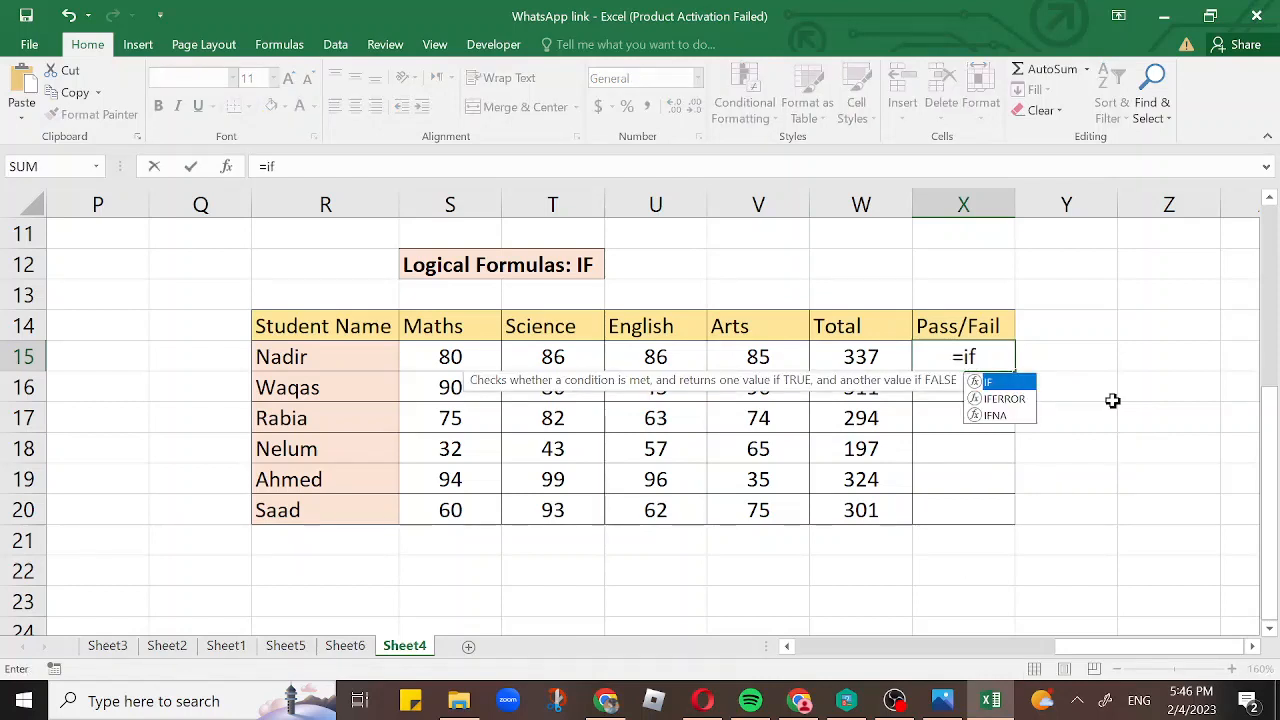
key(Tab)
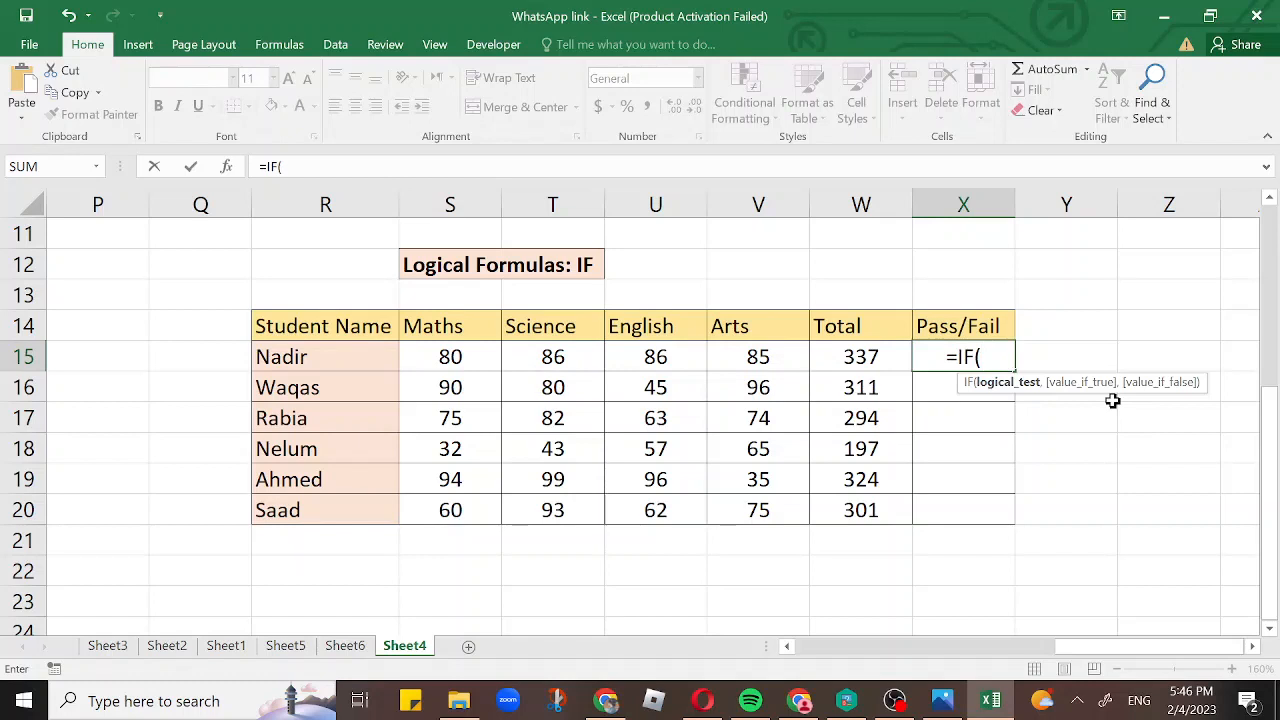
click(876, 357)
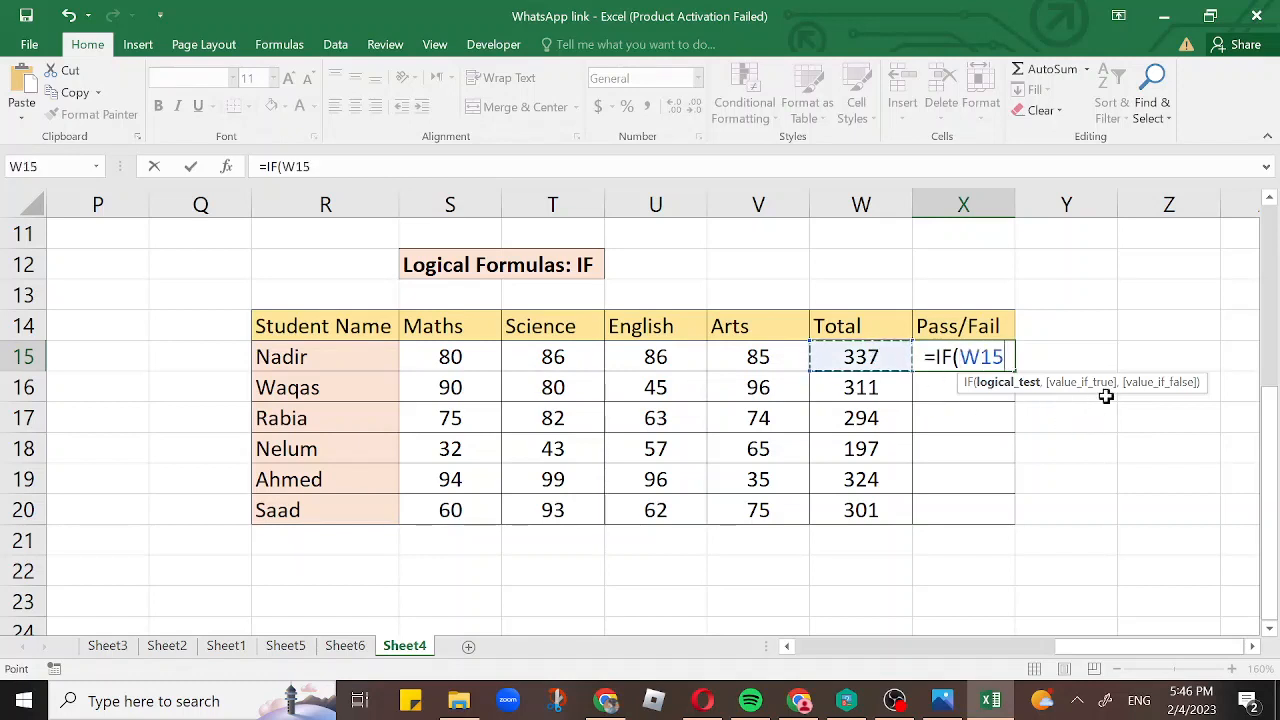
text(<300)
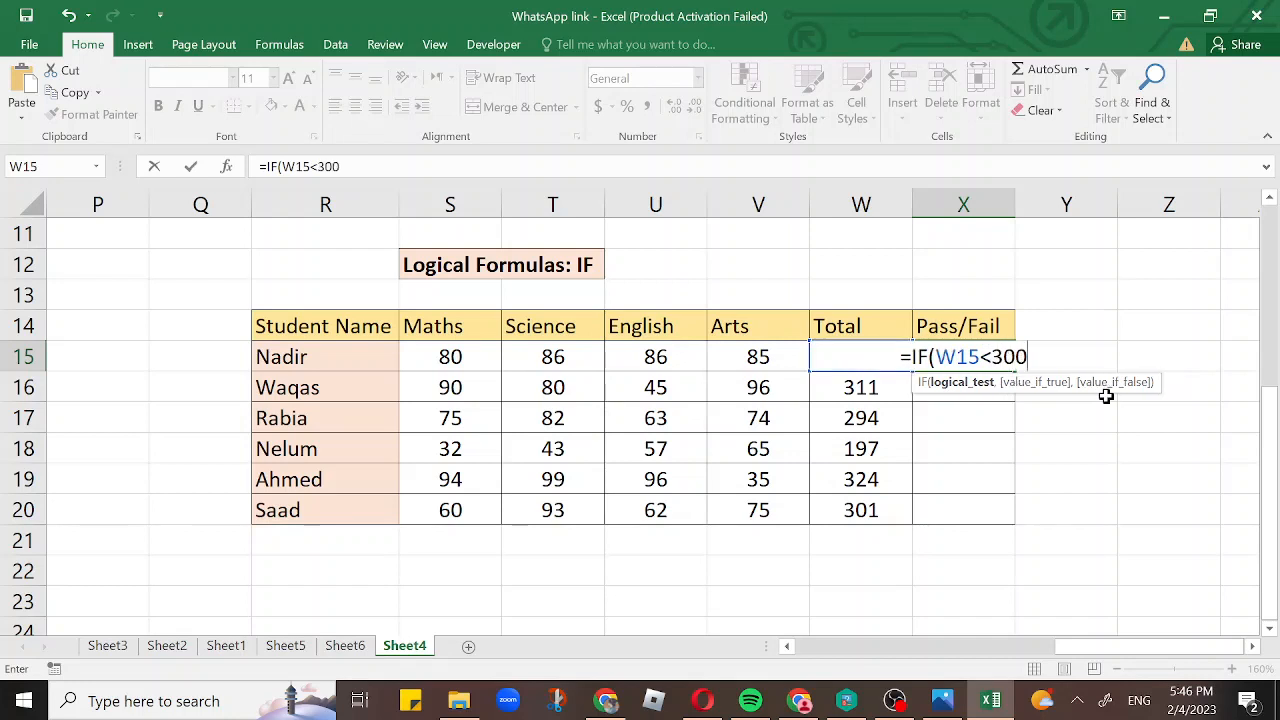
Complete the IF formula in X15 to return "Fail" when the test is true and "Pass" when it is false
text(,")
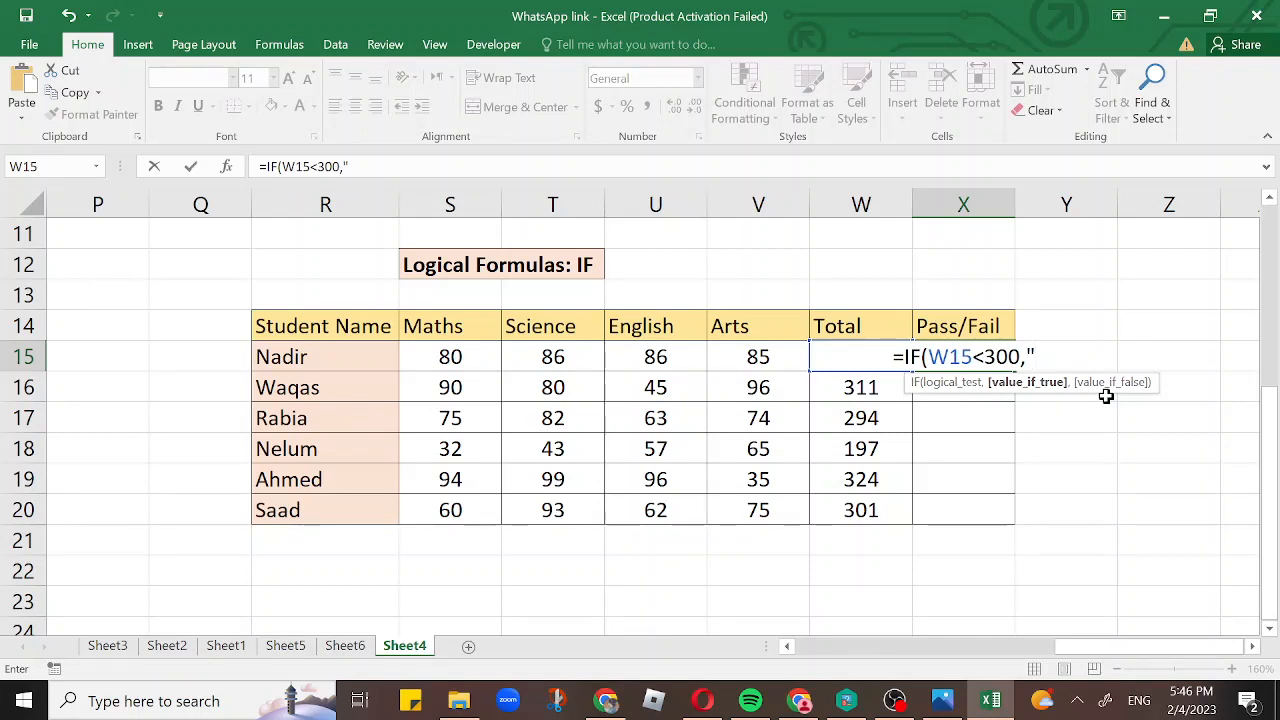
text(Fa)
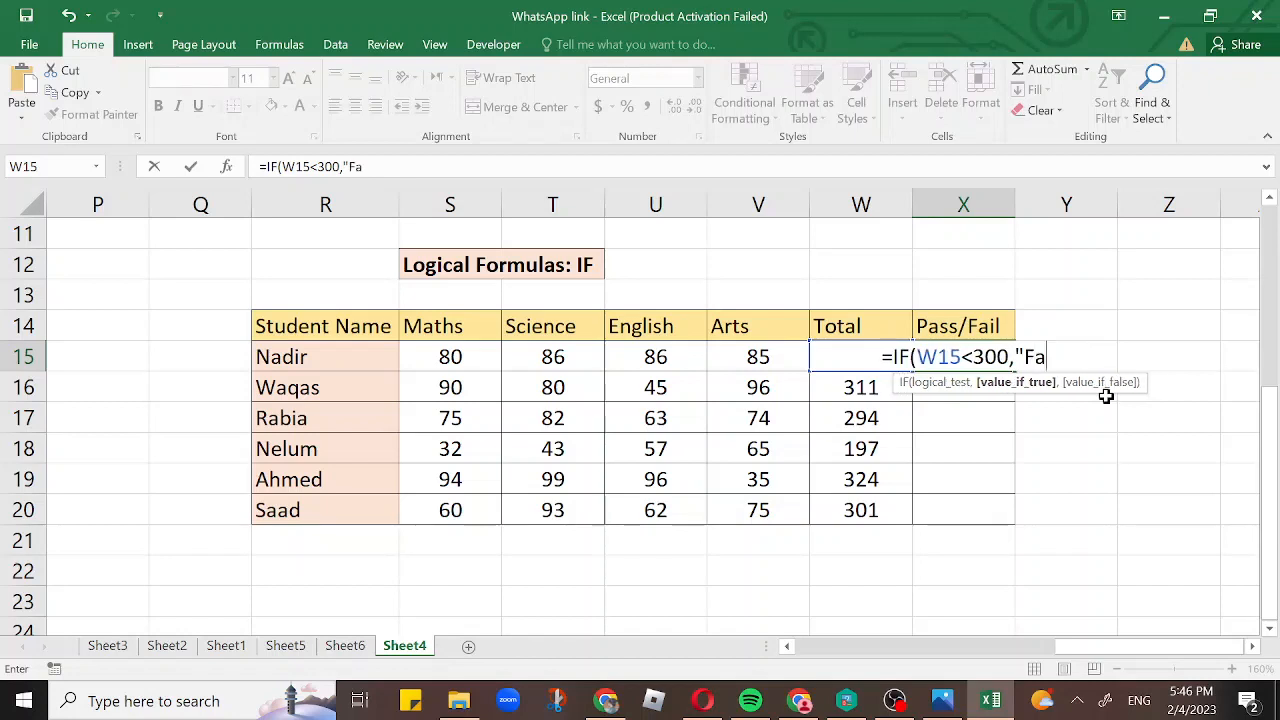
text(il",)
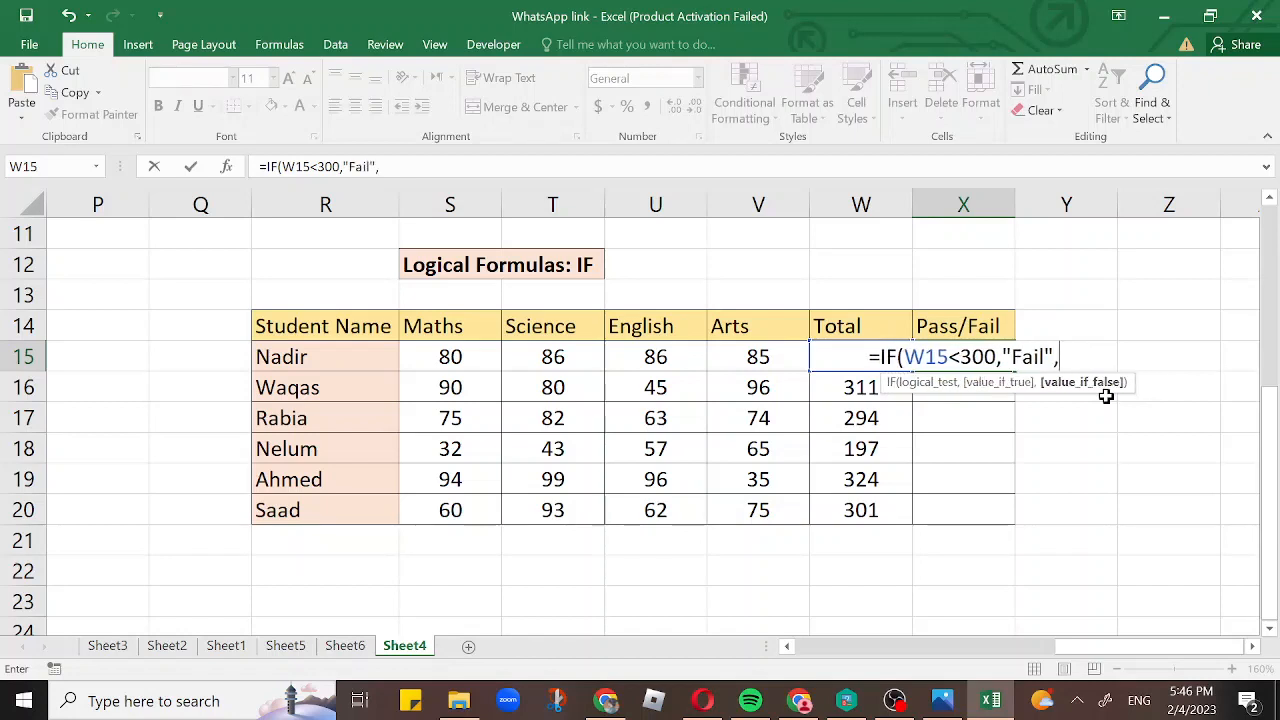
text("Pa)
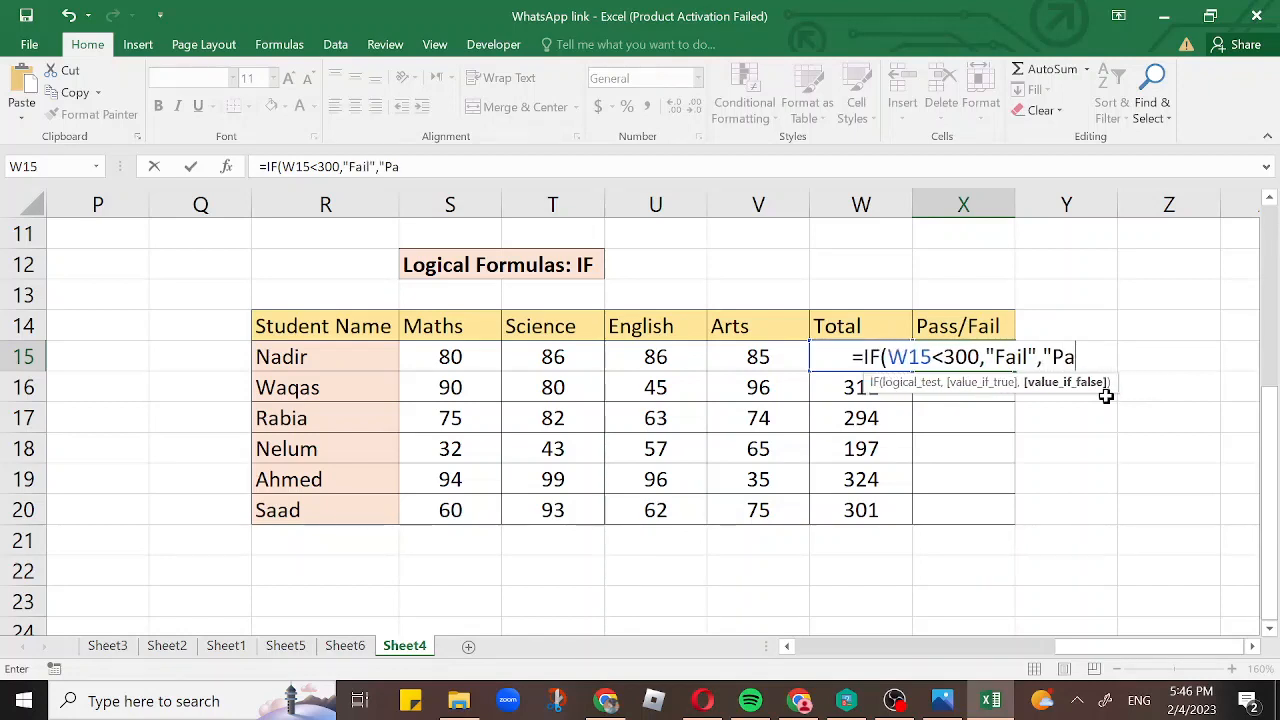
text(ss")
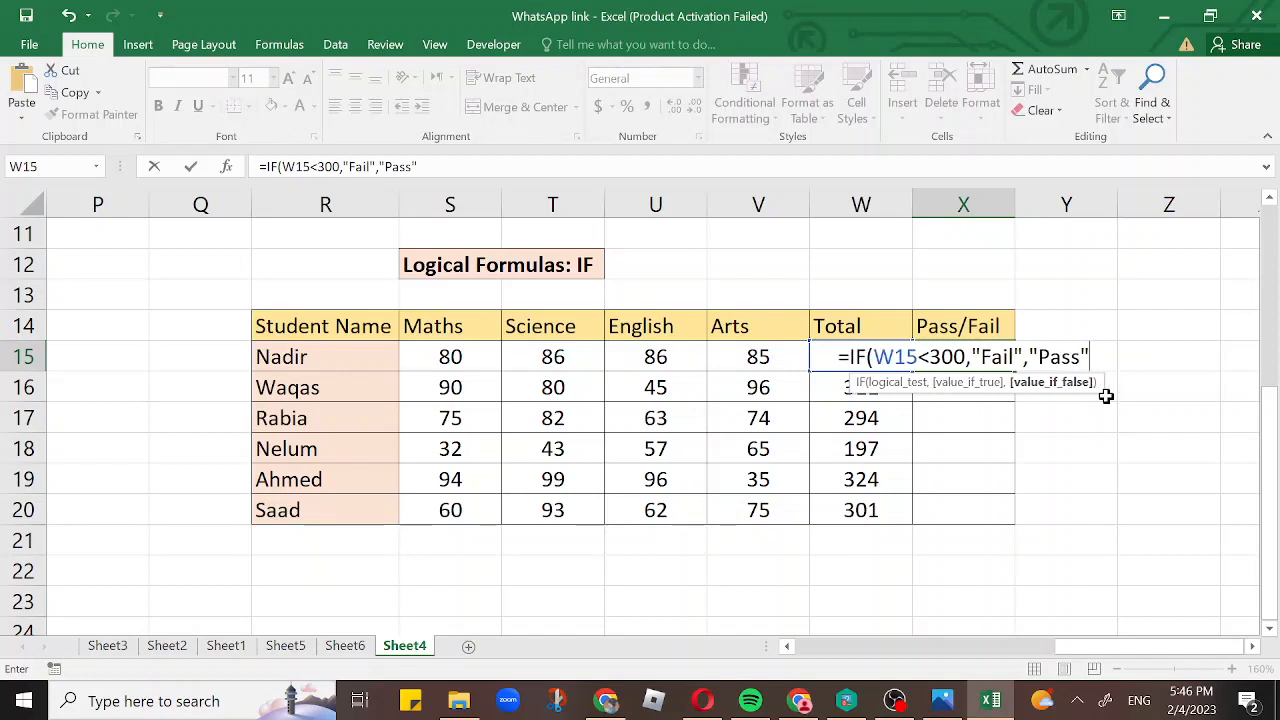
text())
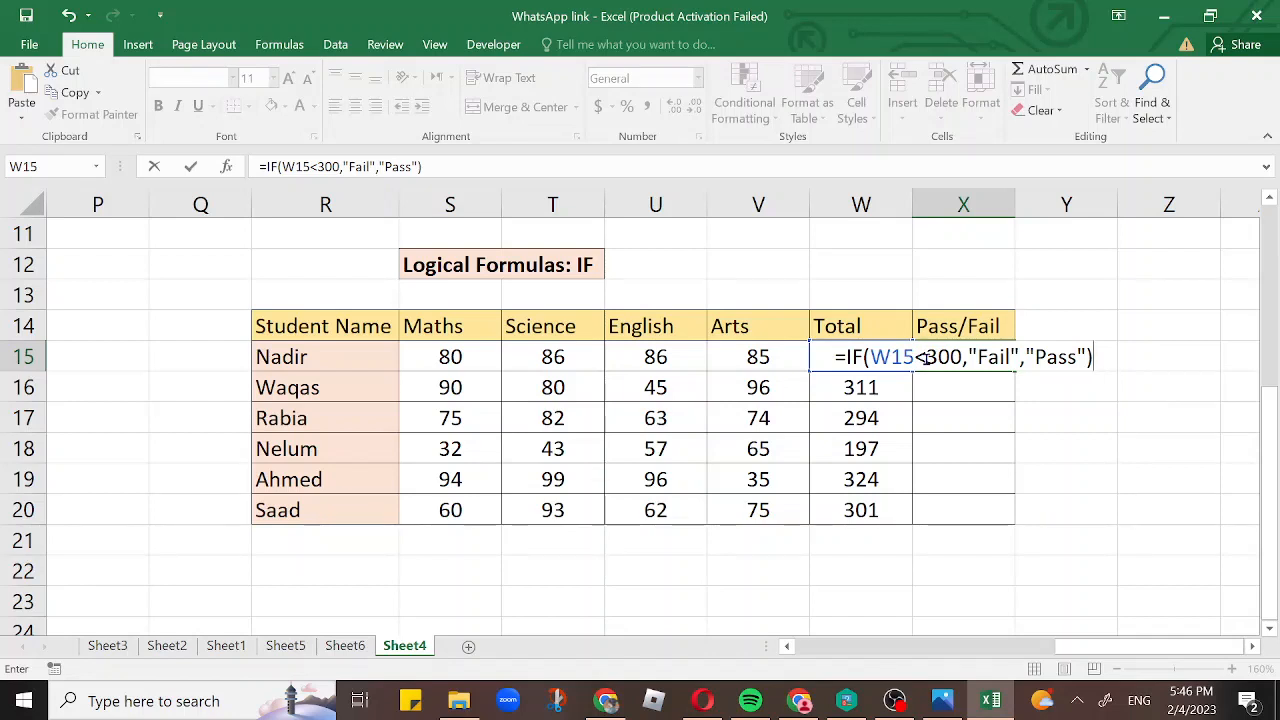
key(Return)
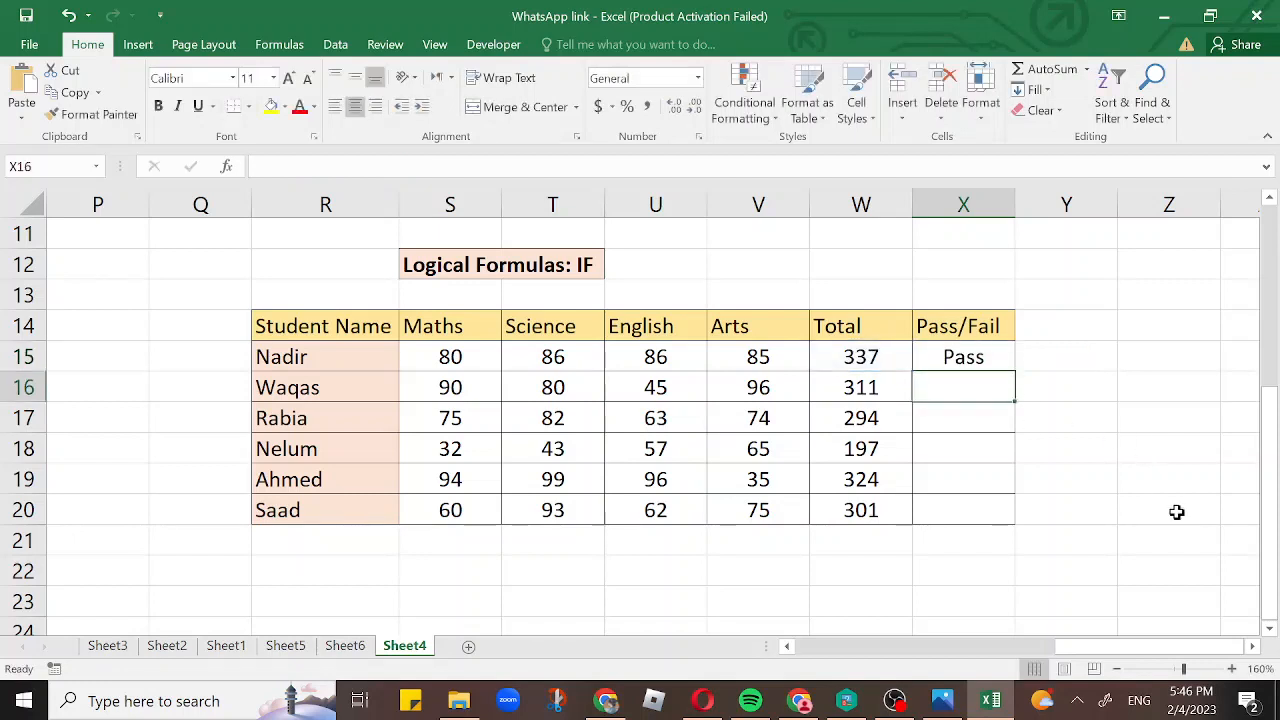
Fill the X15 formula down the Pass/Fail column to row 20 and check the results in rows 17 and 18 against their totals
click(867, 362)
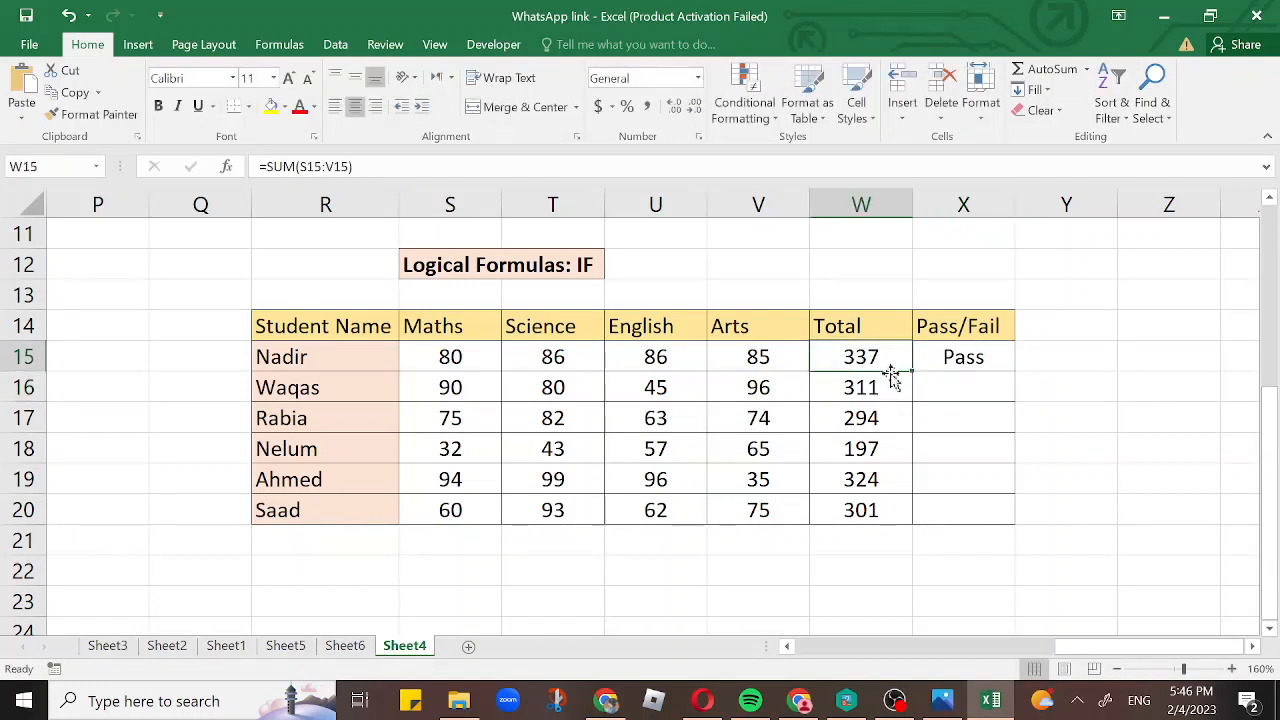
click(957, 353)
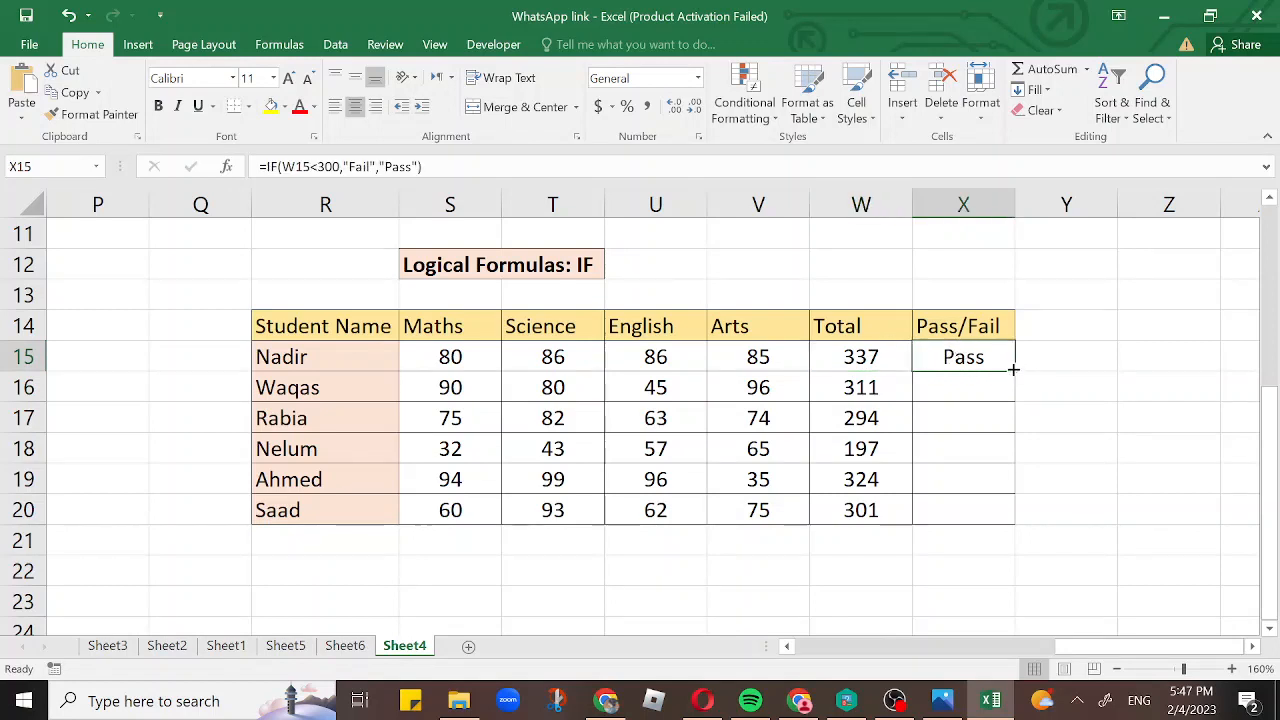
double_click(1013, 370)
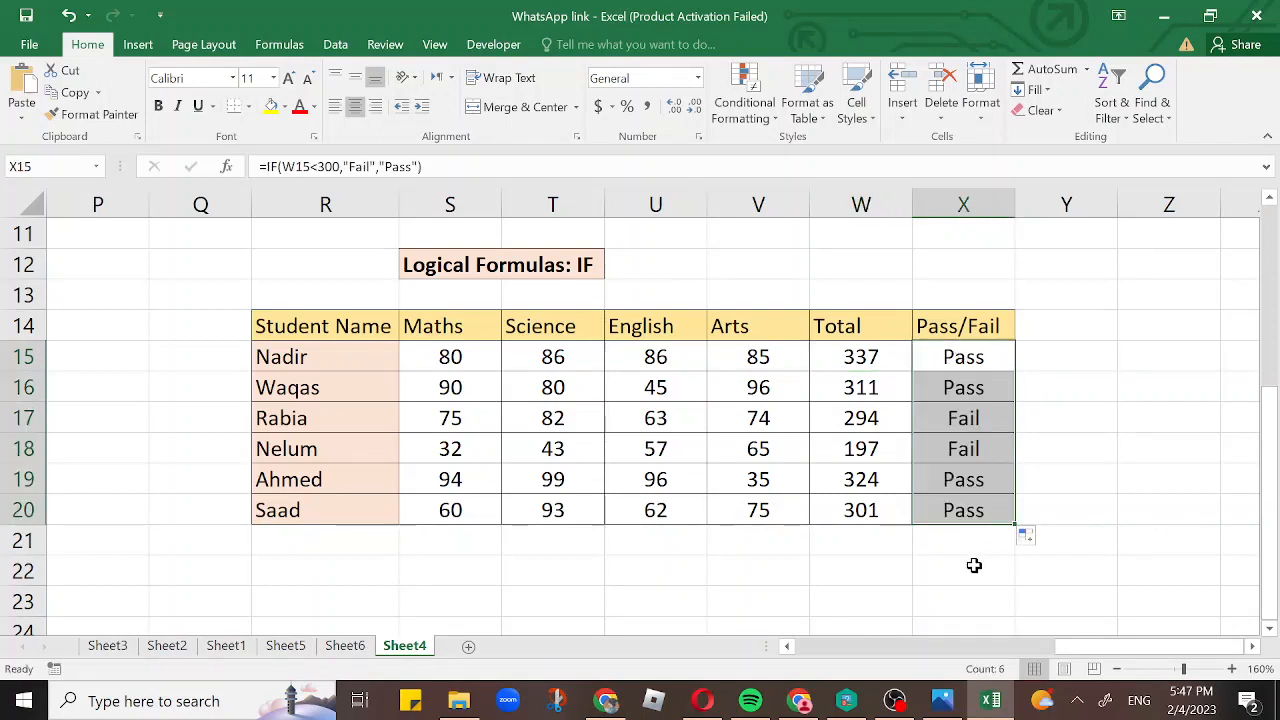
click(866, 422)
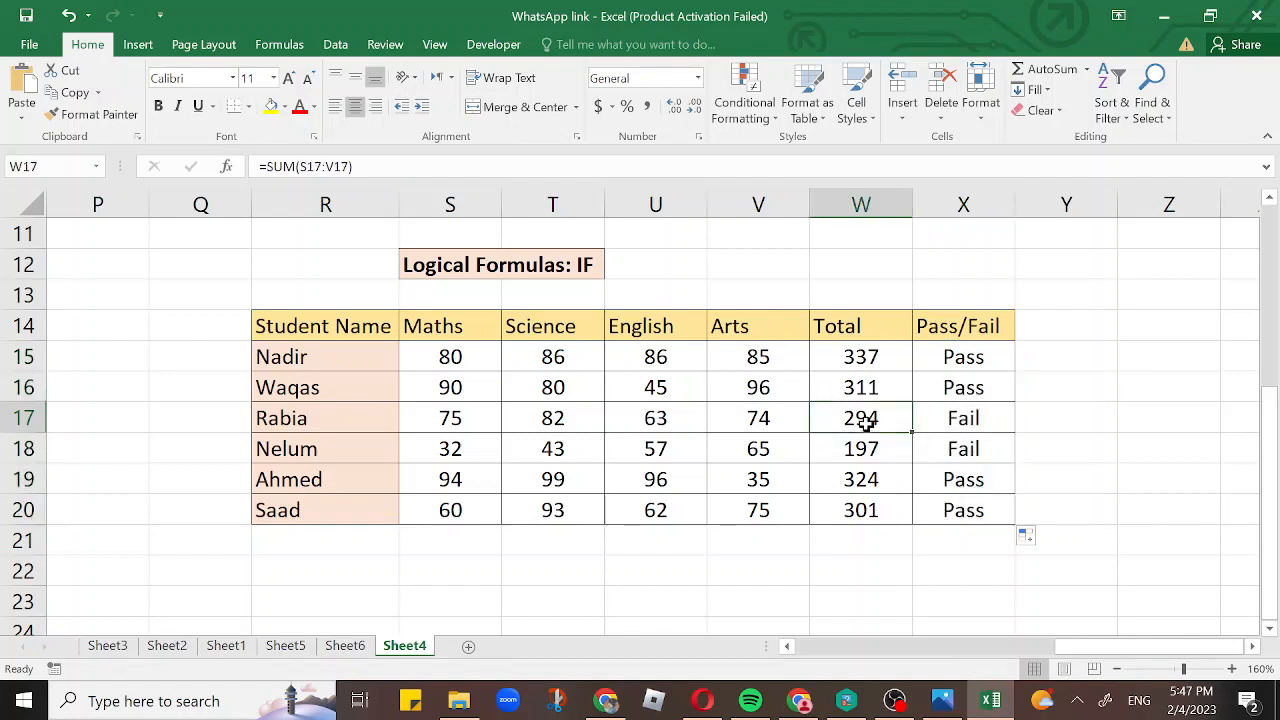
click(966, 422)
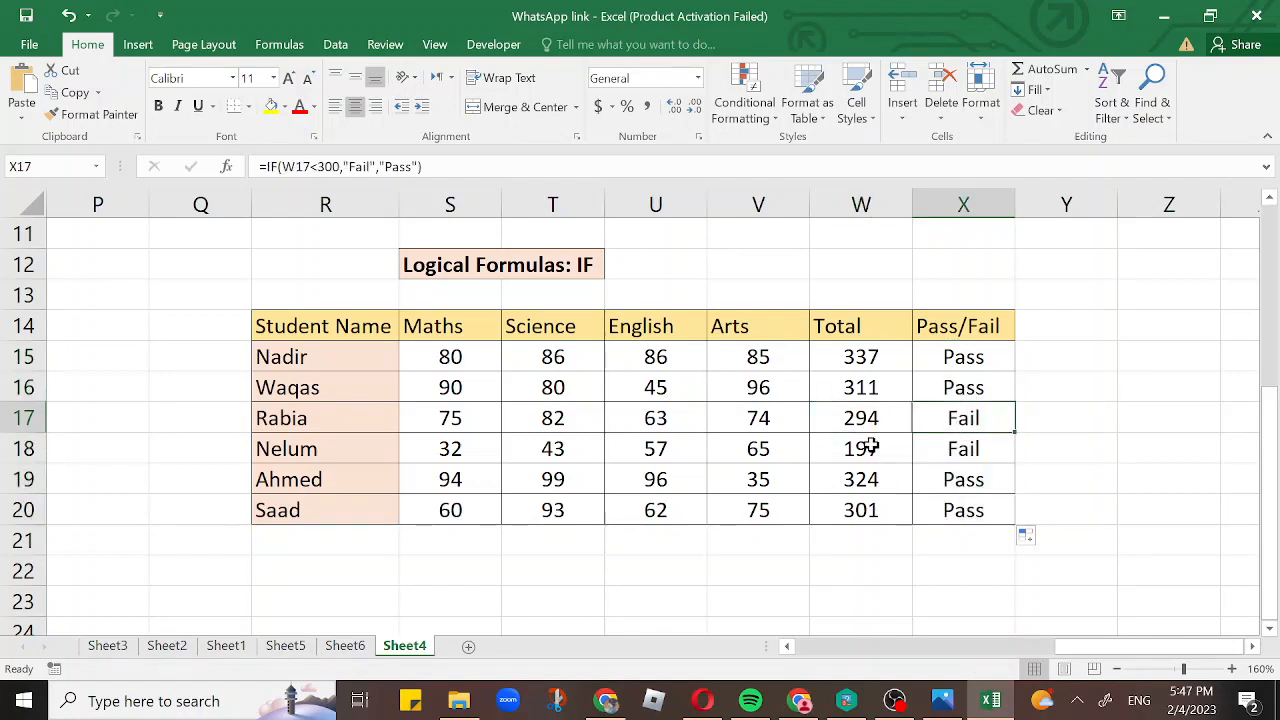
click(868, 449)
click(946, 456)
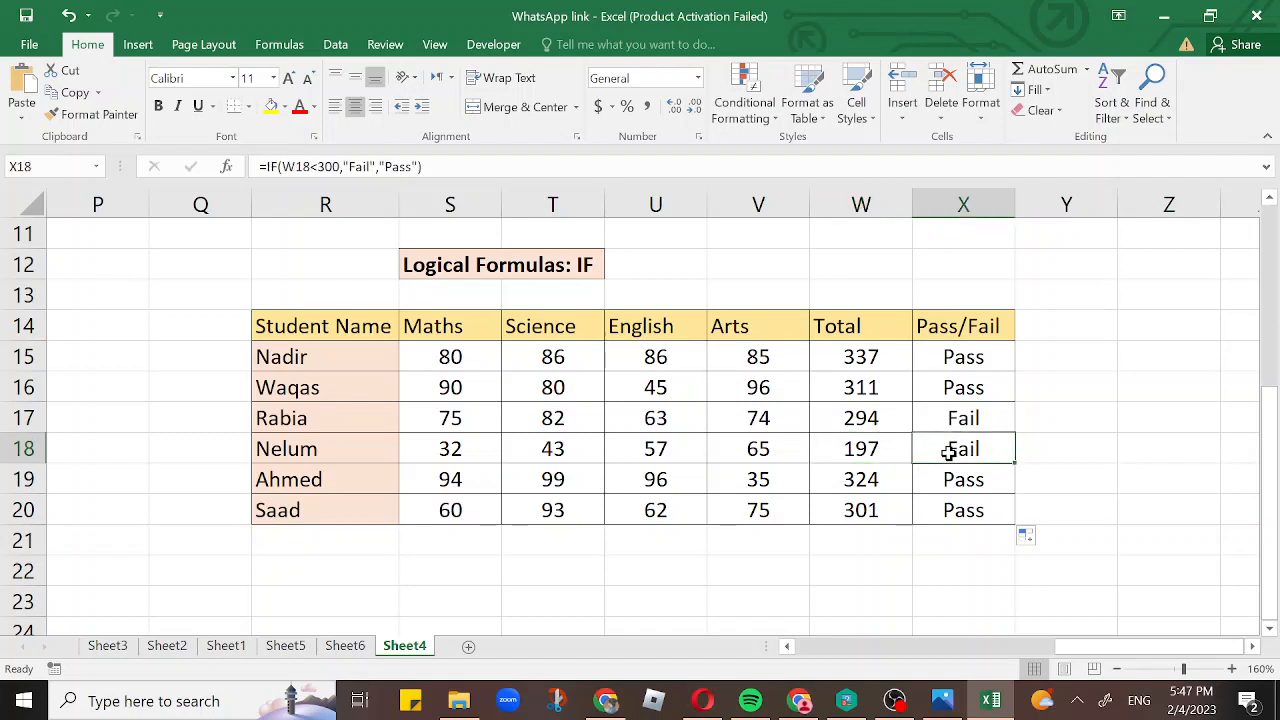
Set the total in W20, the last student row, to 296
click(852, 516)
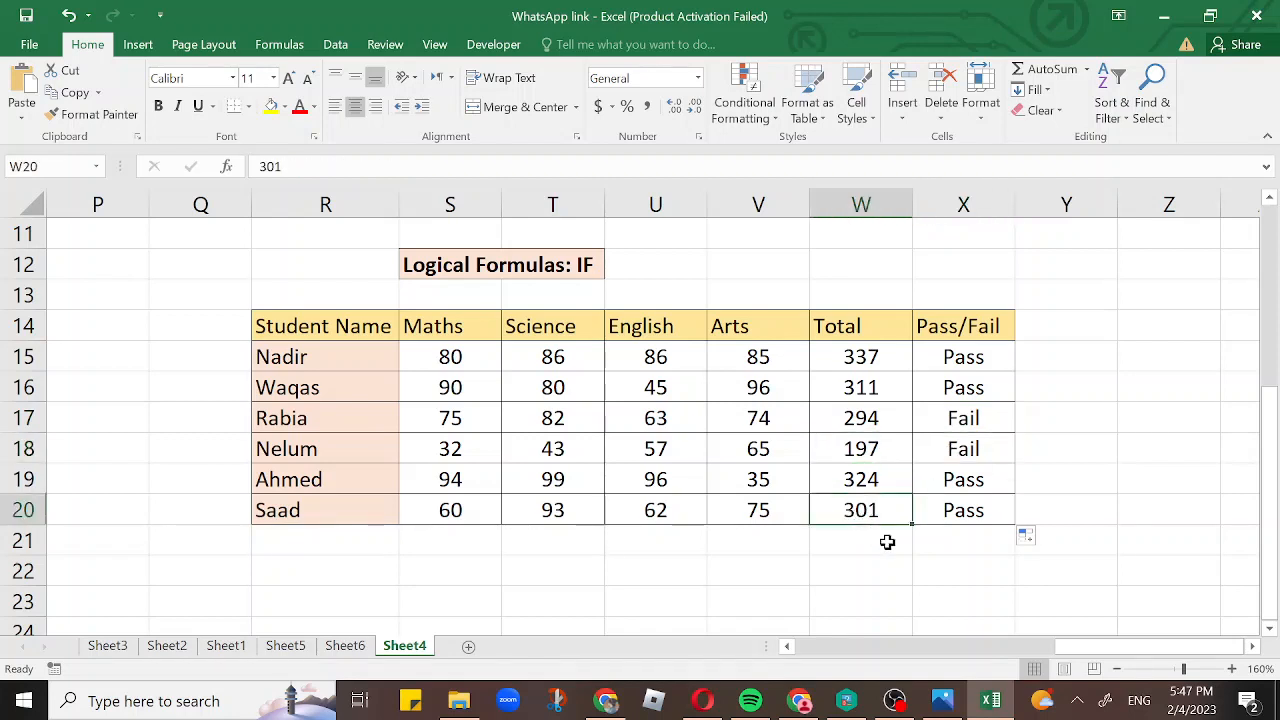
text(296)
key(Return)
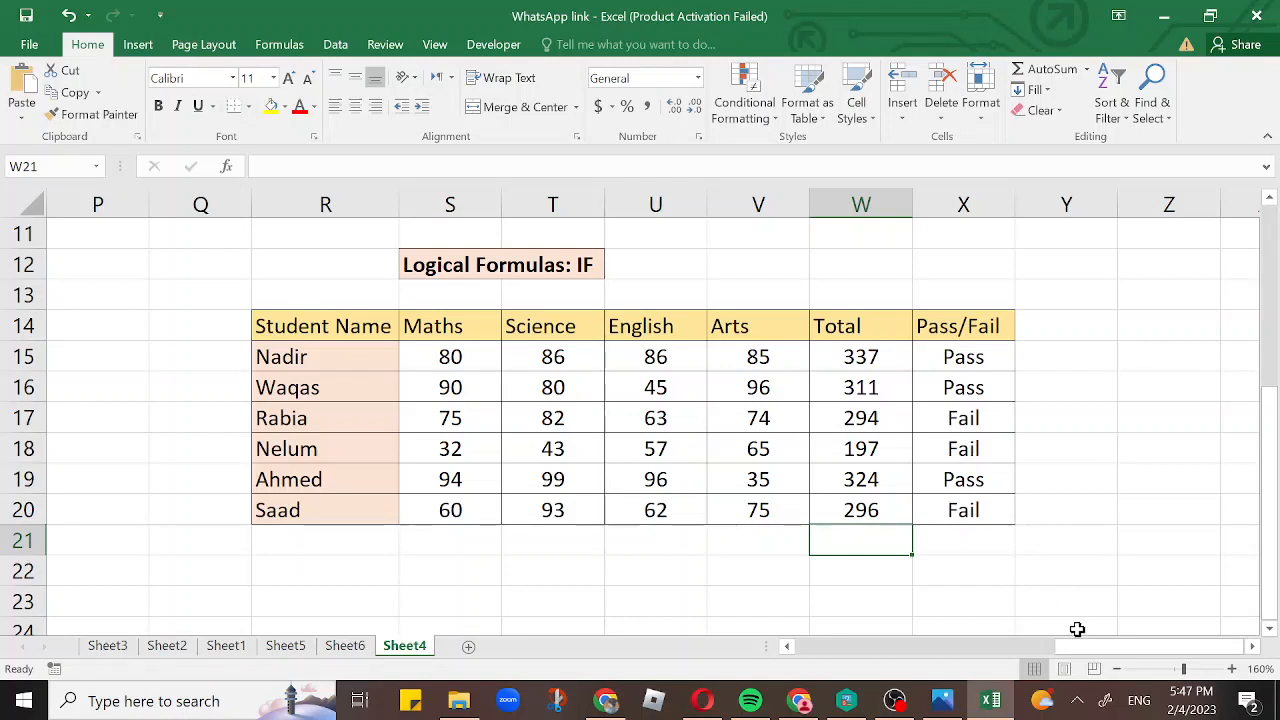
Start an IF formula with a nested AND function in N15, the Decision cell for Apple in the IF with AND table
drag(1077, 650, 930, 633)
drag(1006, 656, 968, 652)
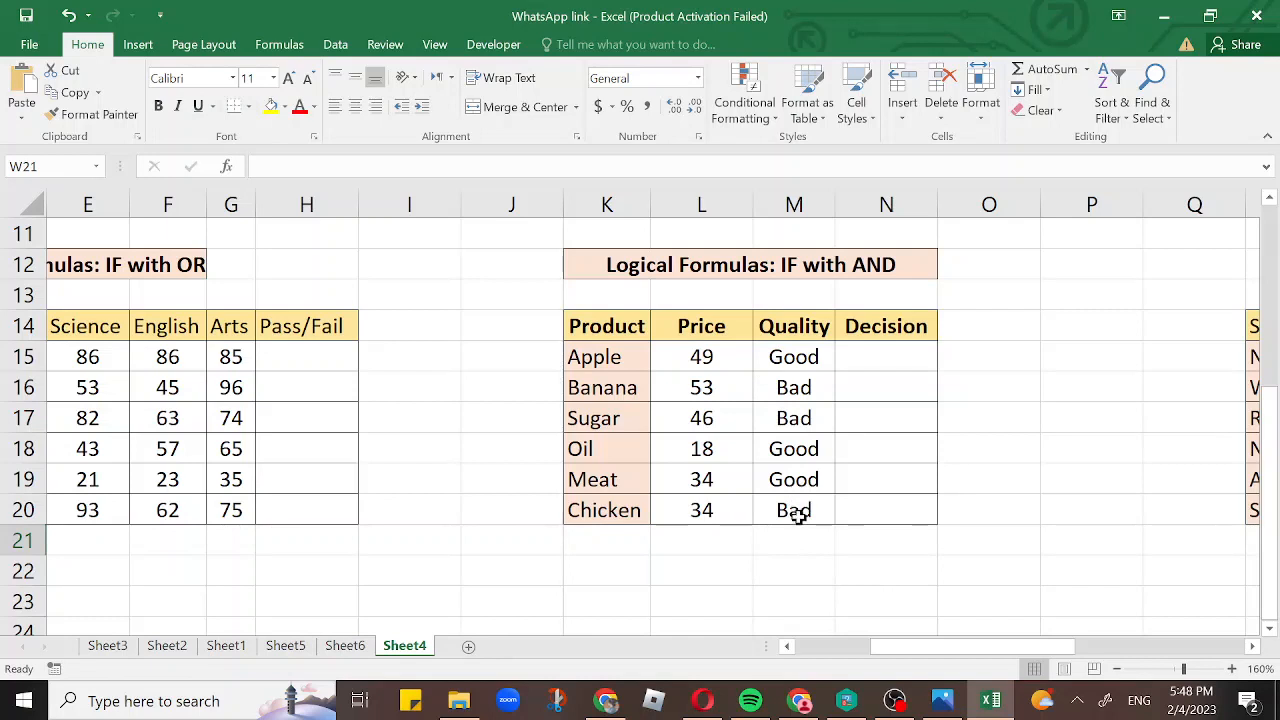
click(891, 361)
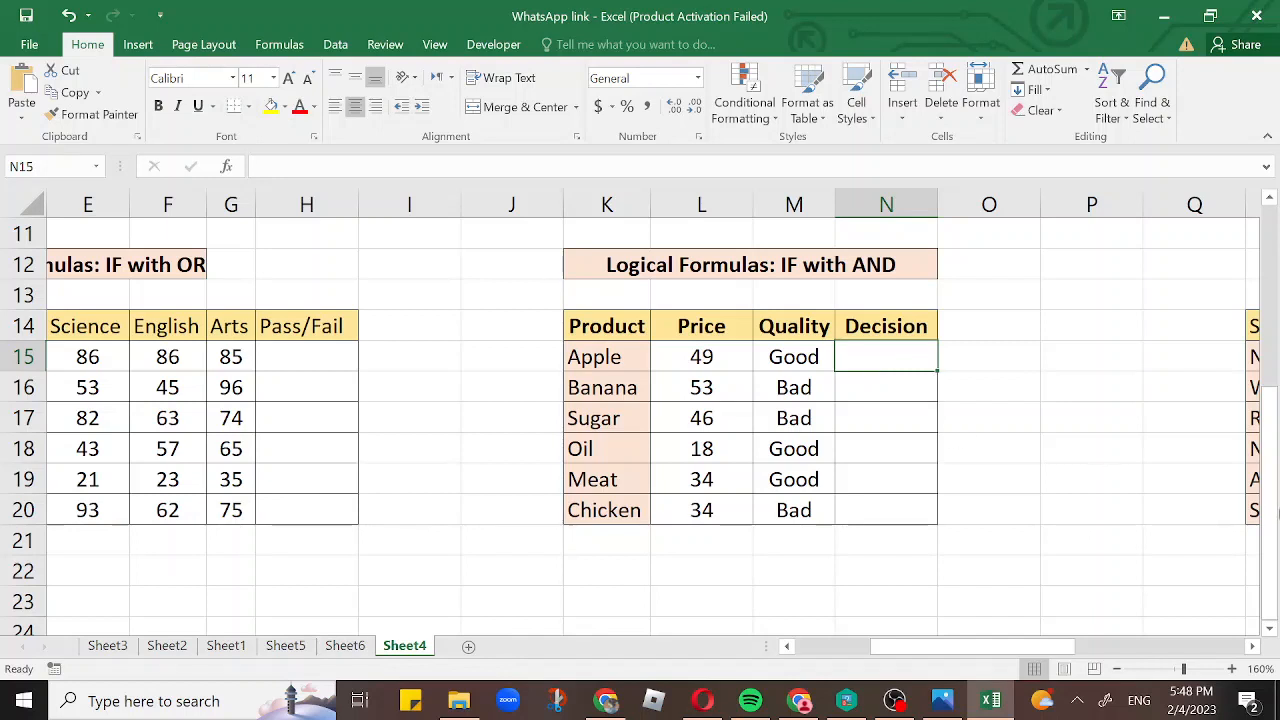
text(=if)
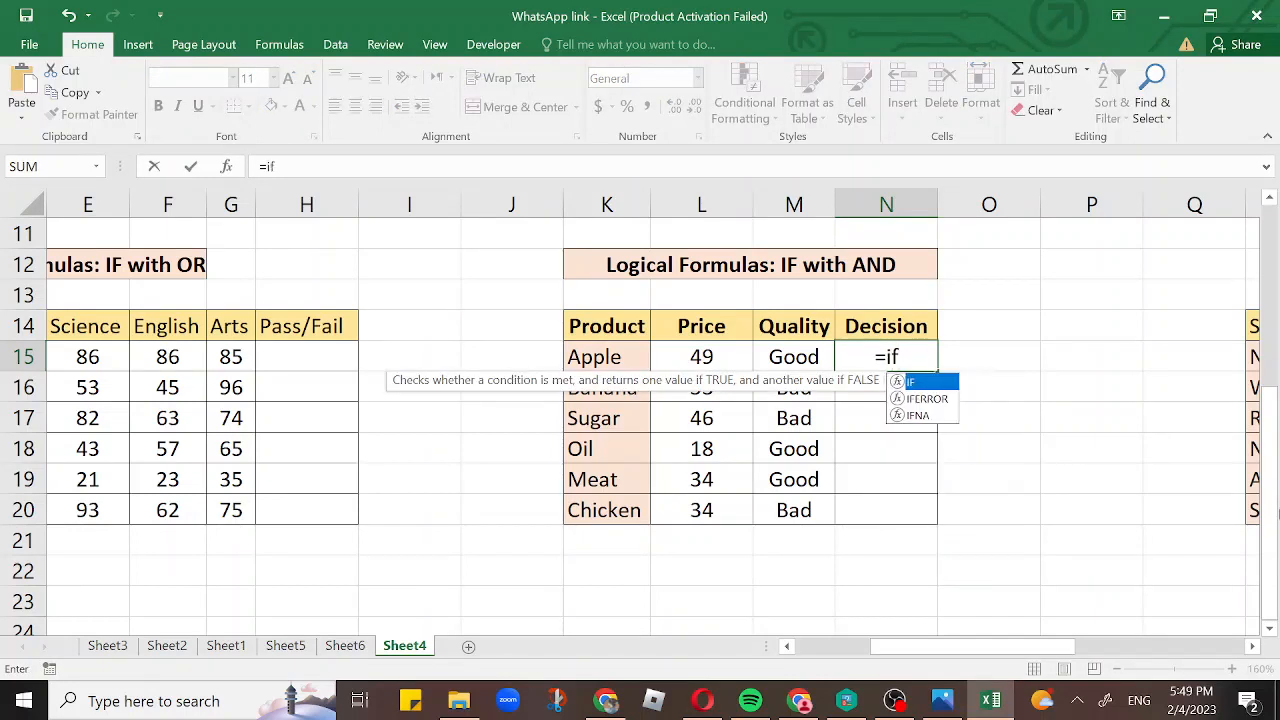
key(Tab)
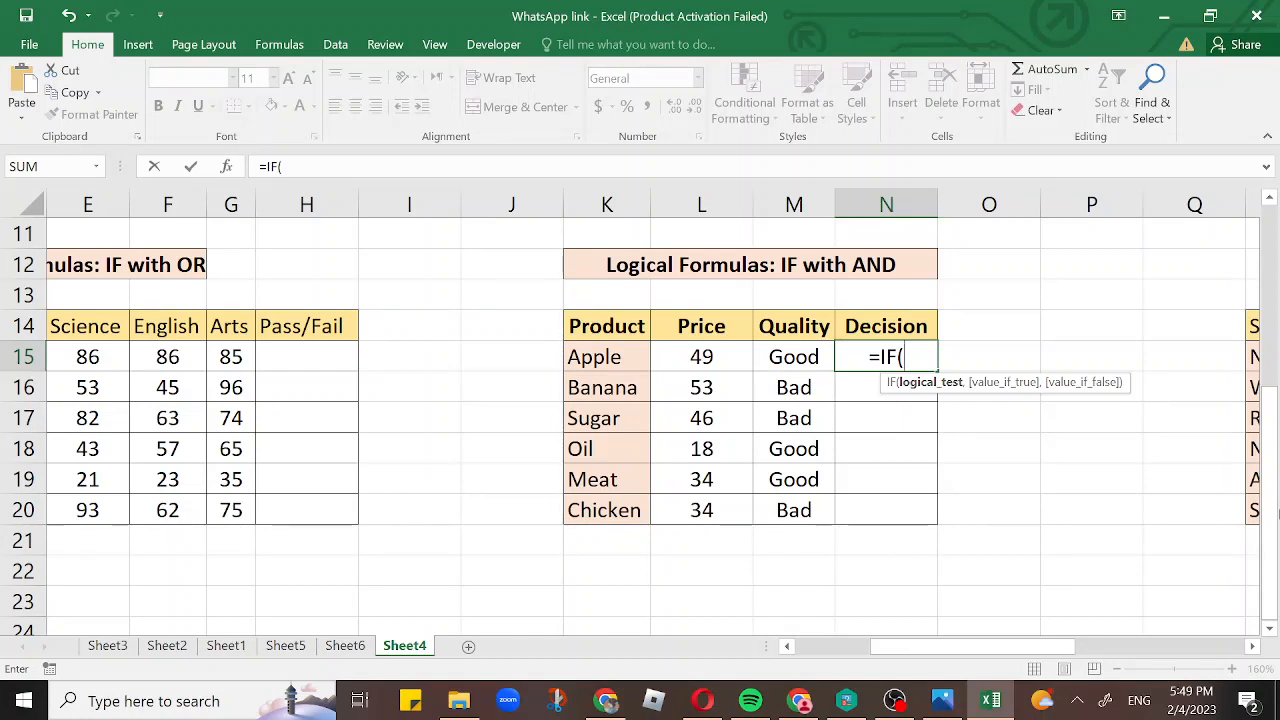
text(and)
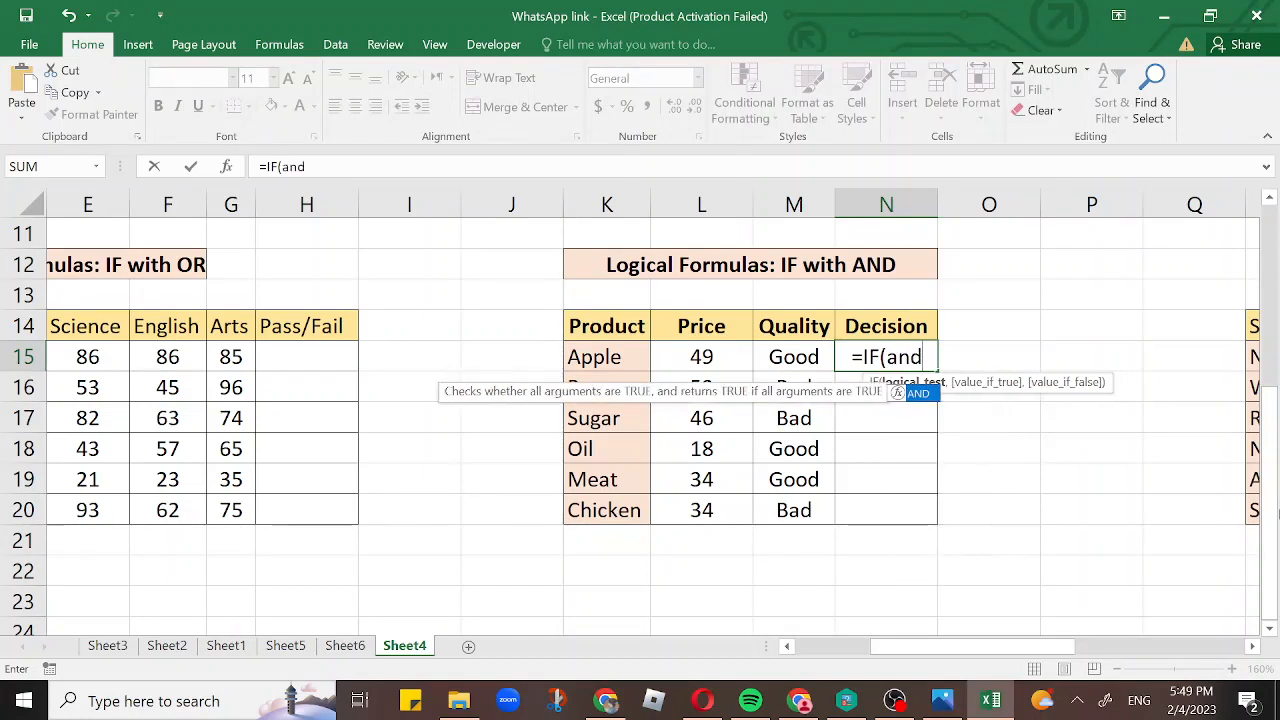
key(Tab)
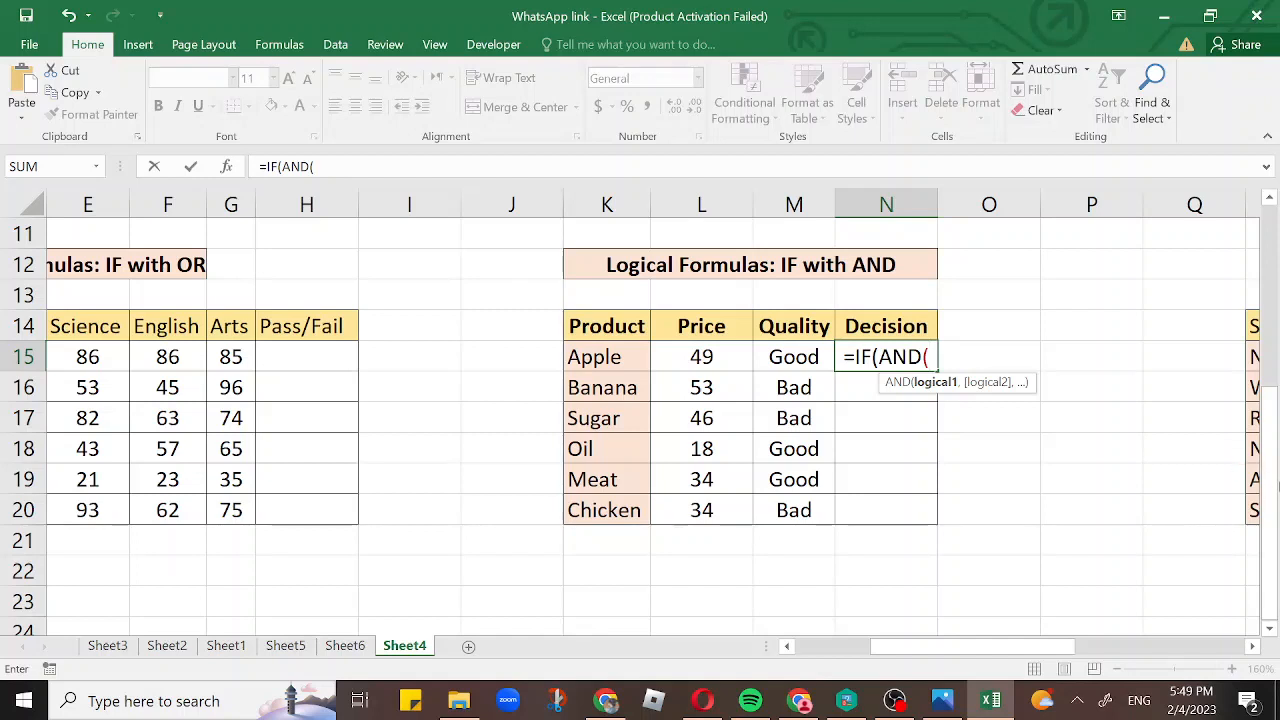
Give the AND function in N15 two conditions, M15="Good" for the quality and L15<40 for the price, and close it
click(793, 357)
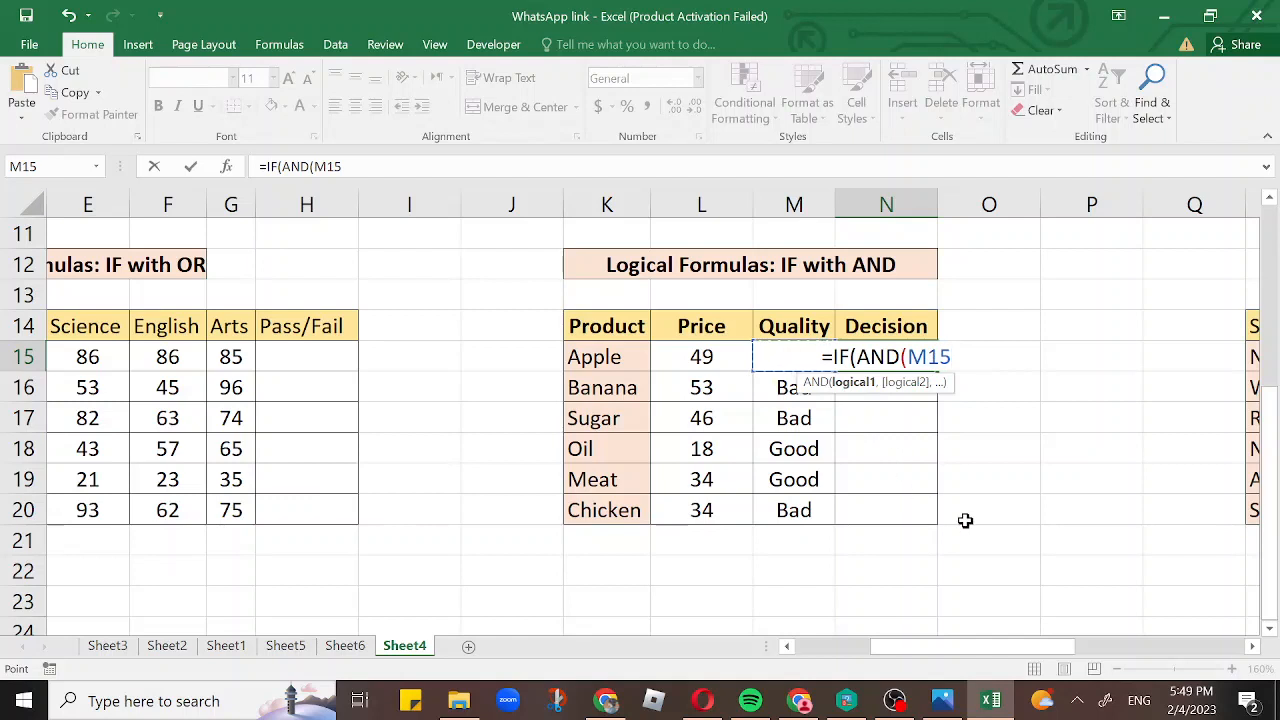
text(=)
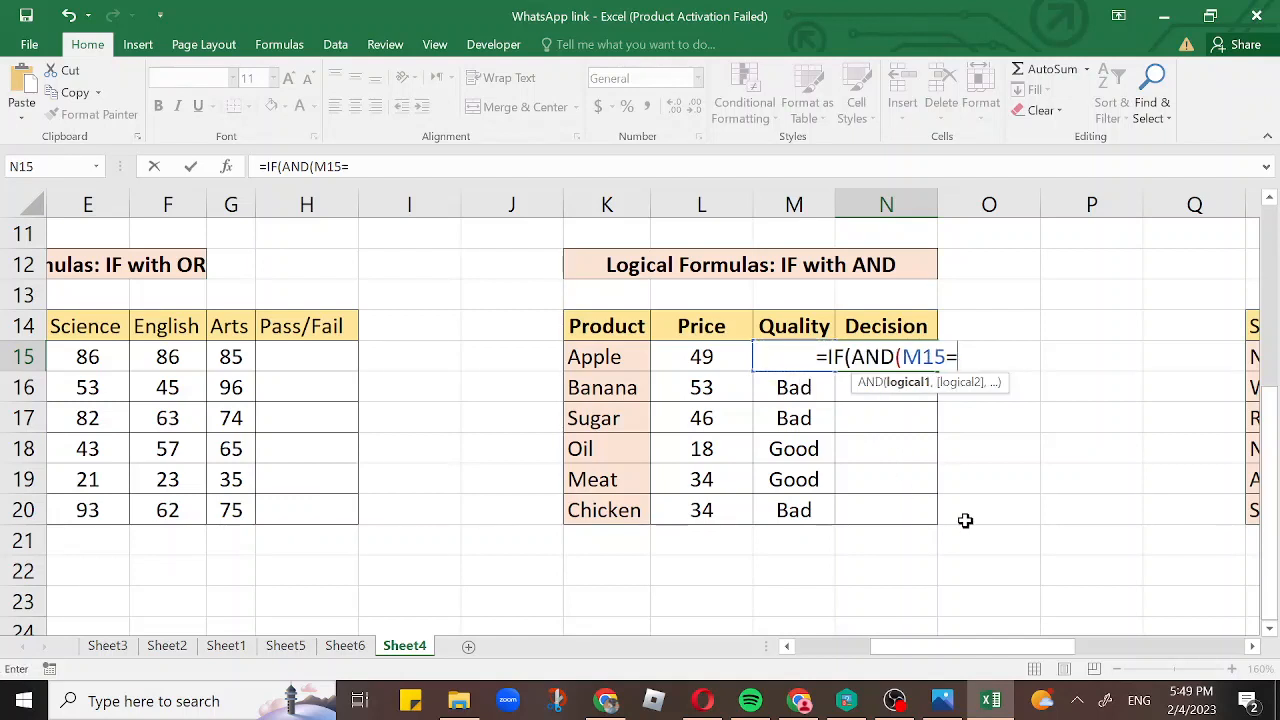
text(")
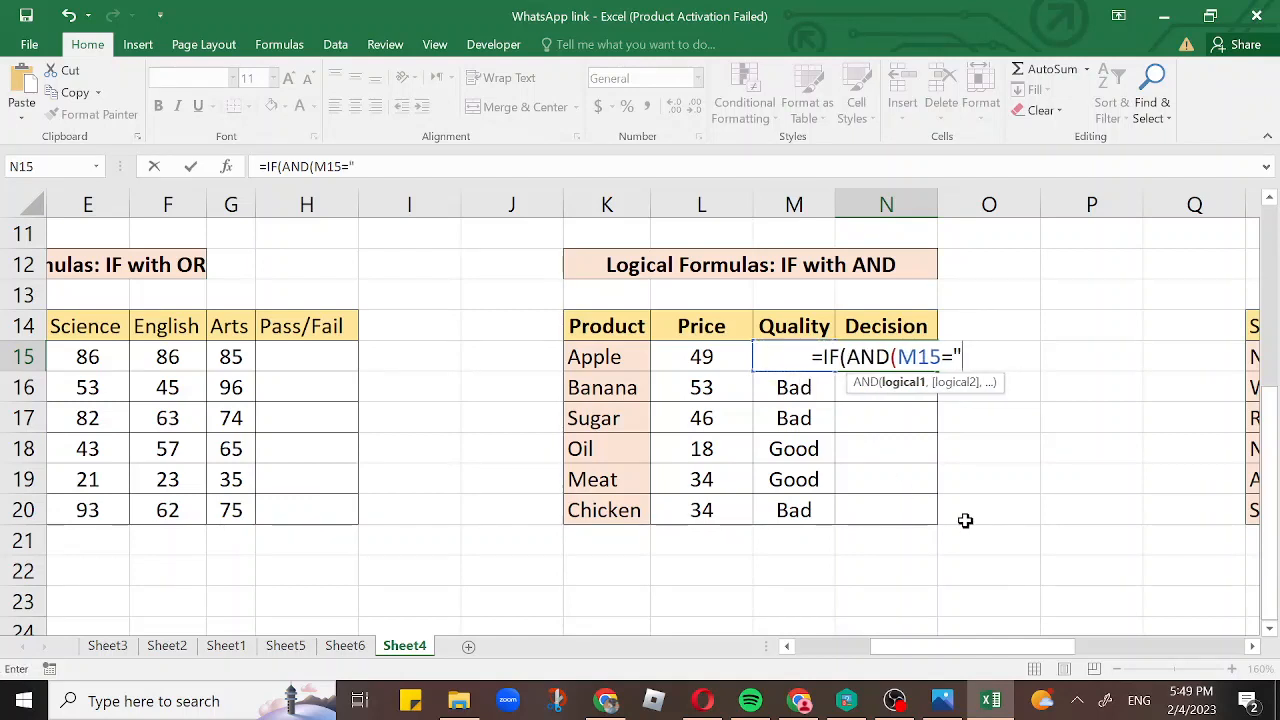
text(Goo)
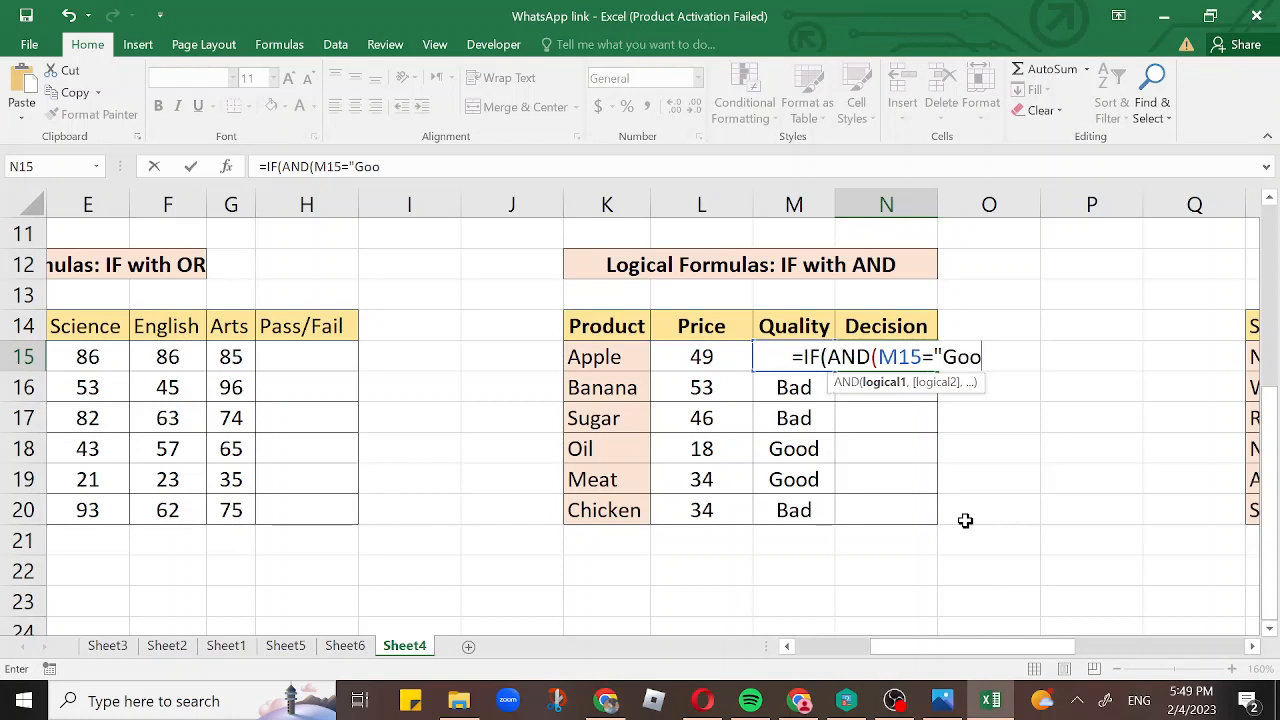
text(d")
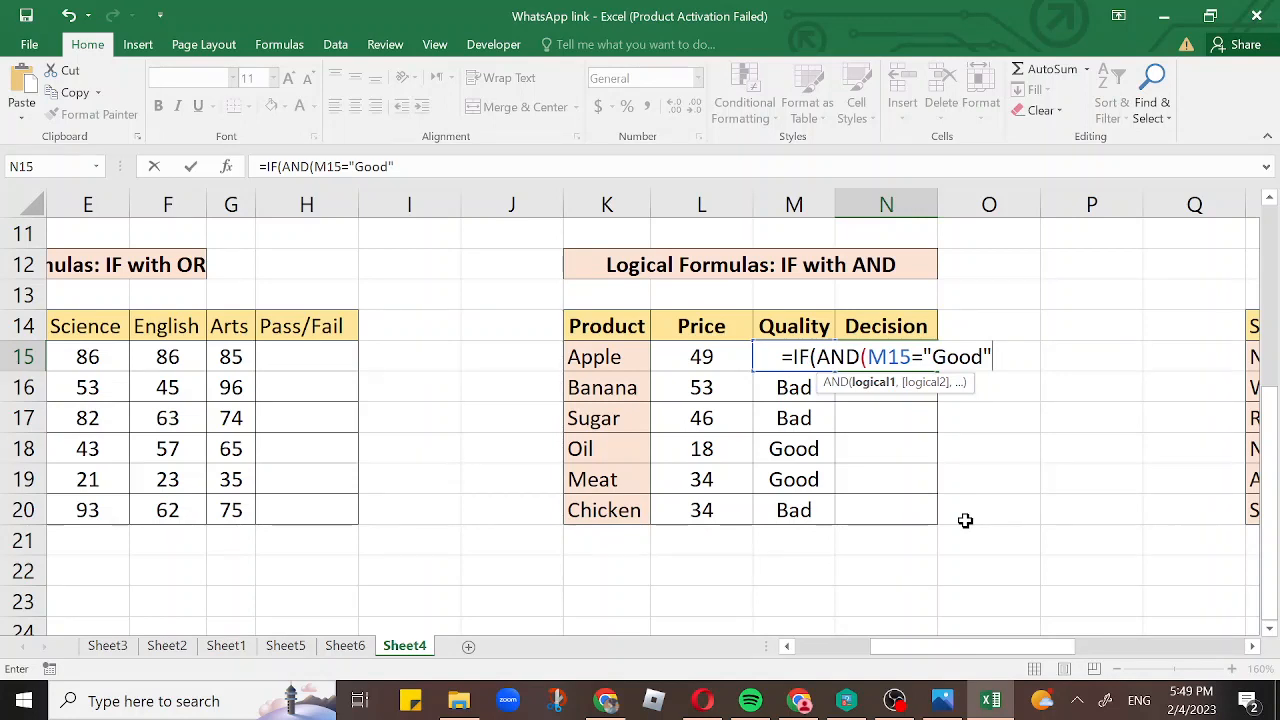
text(,)
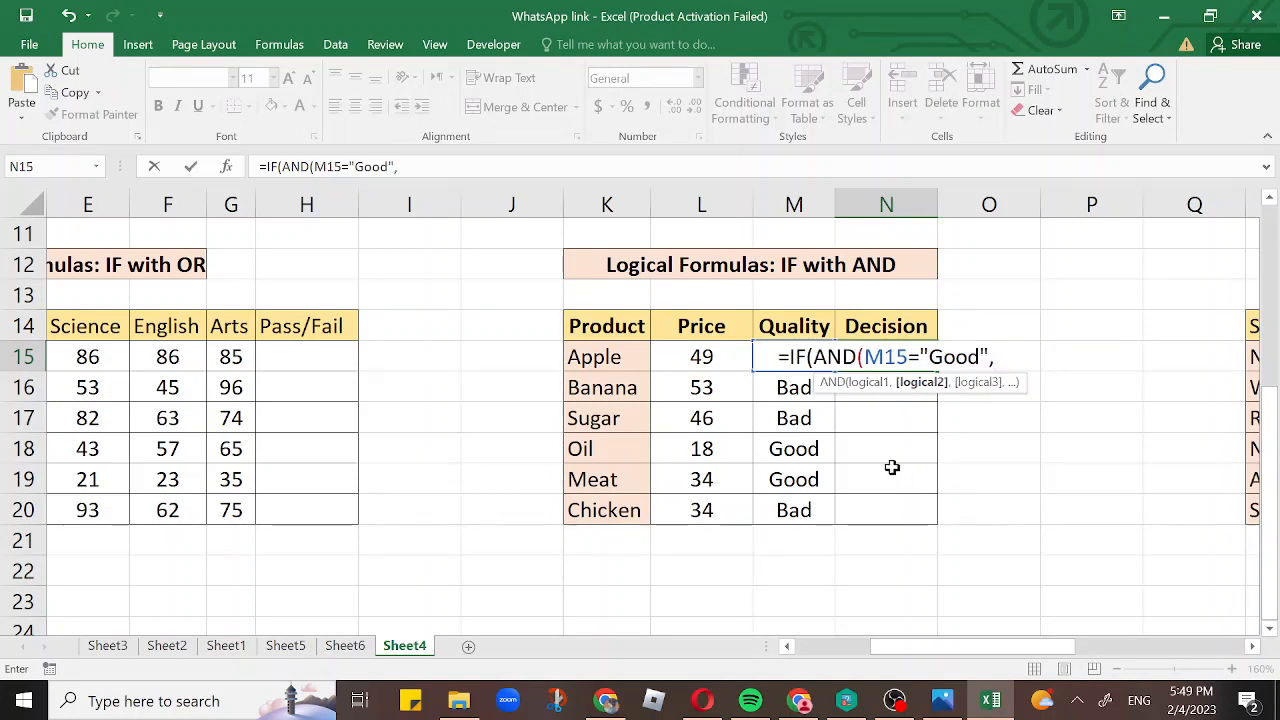
click(708, 358)
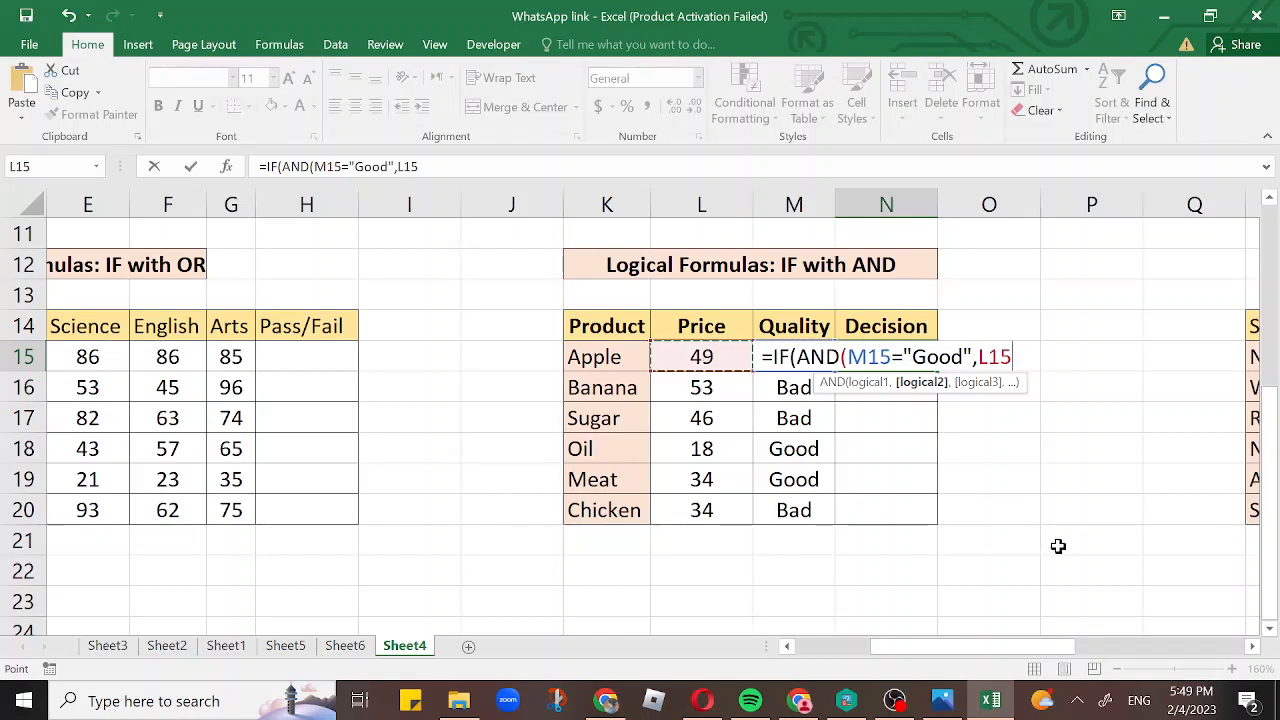
text(<)
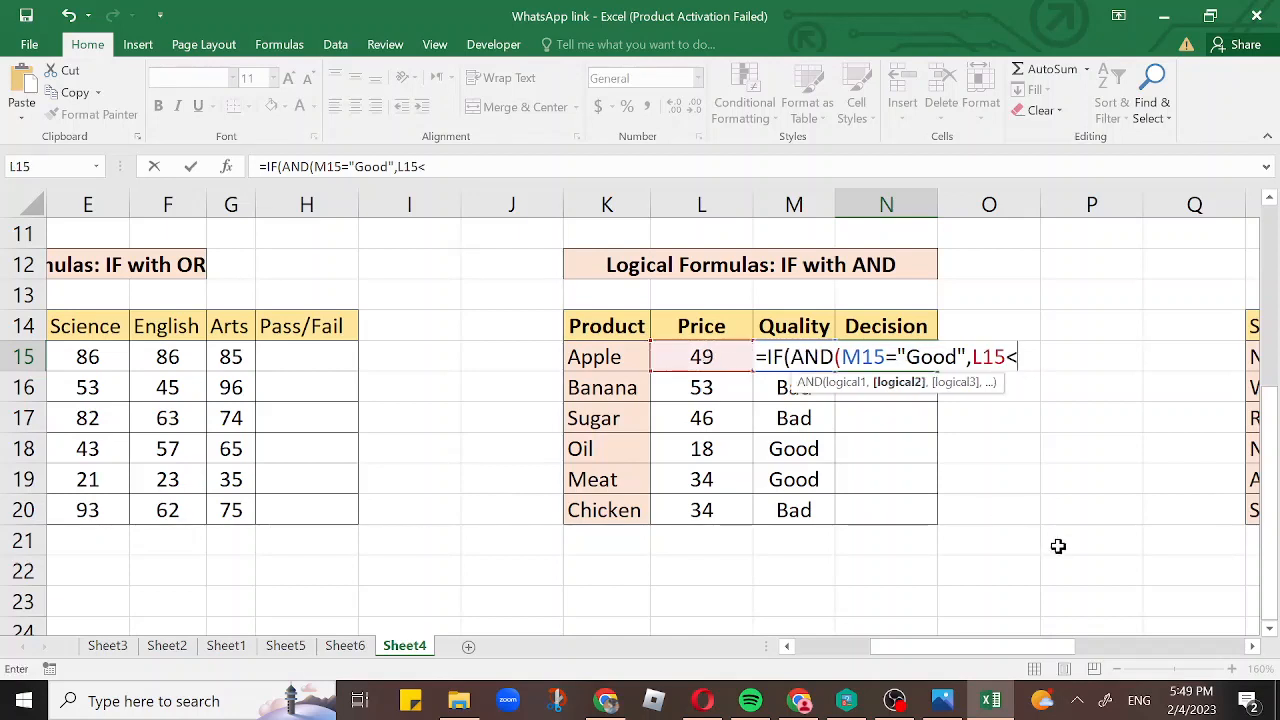
text(40)
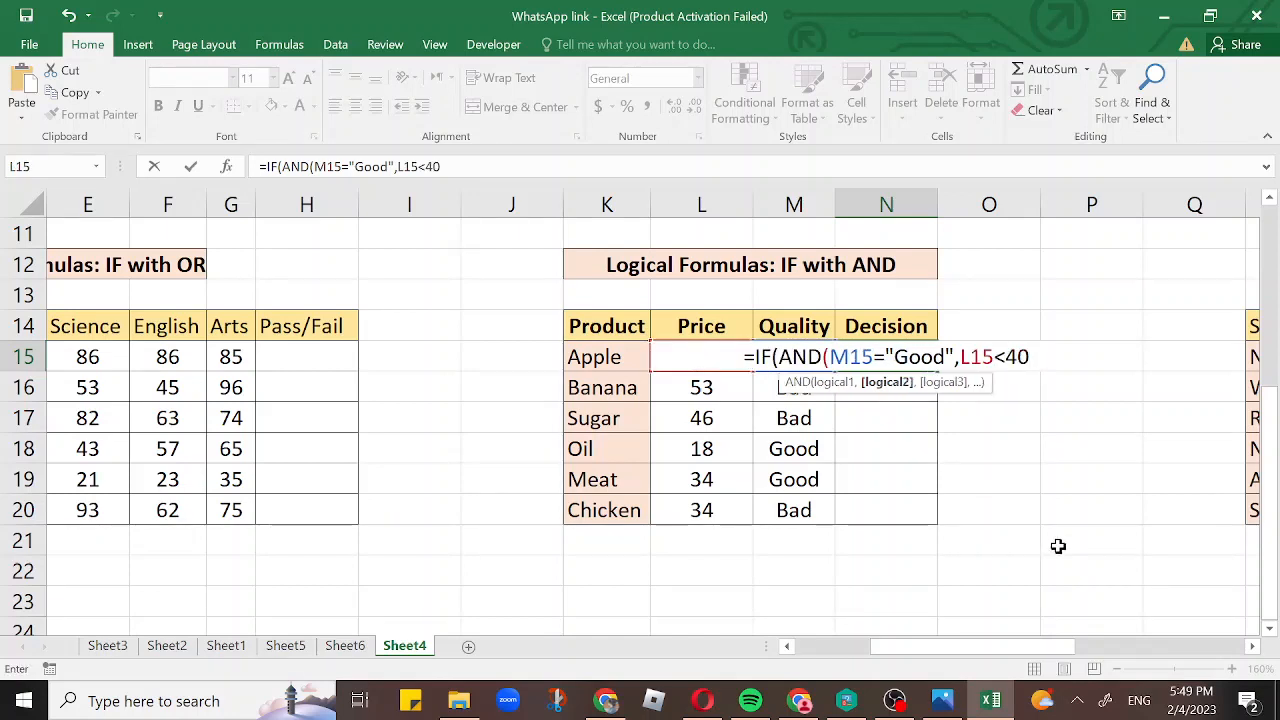
text())
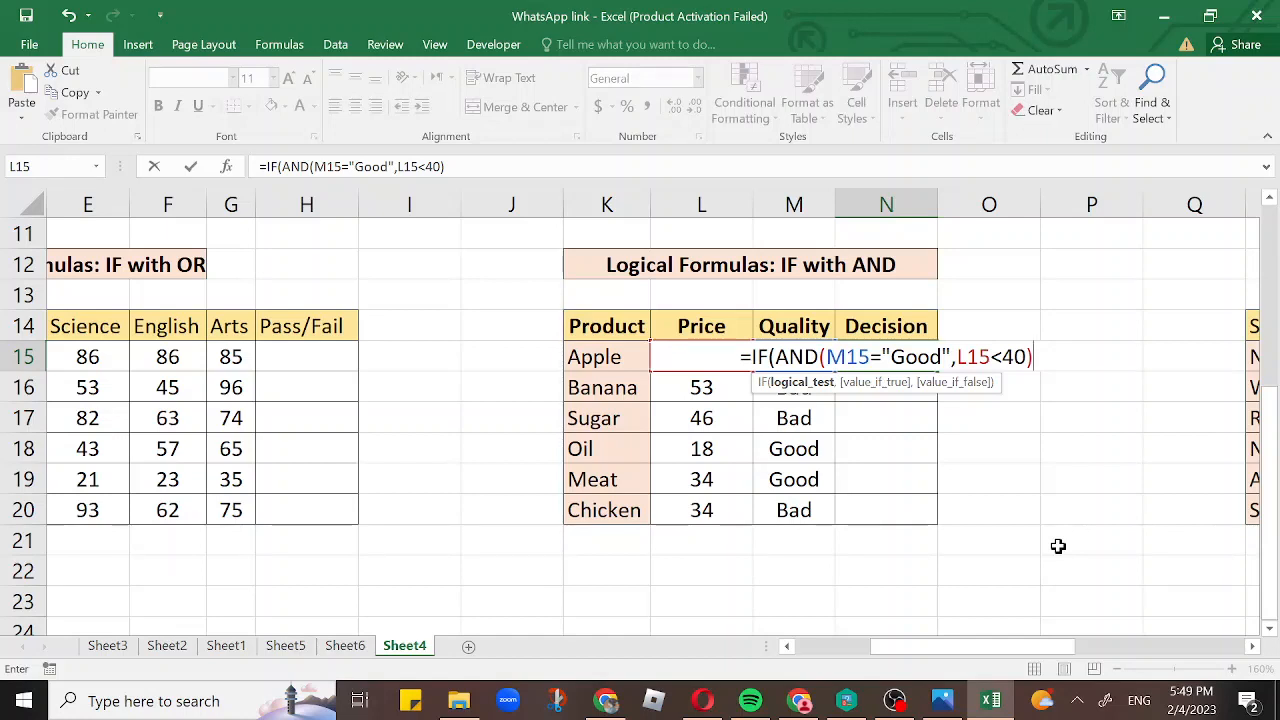
Complete the IF formula in N15 to return "Buy" when both conditions hold and "Don't buy" otherwise
text(,)
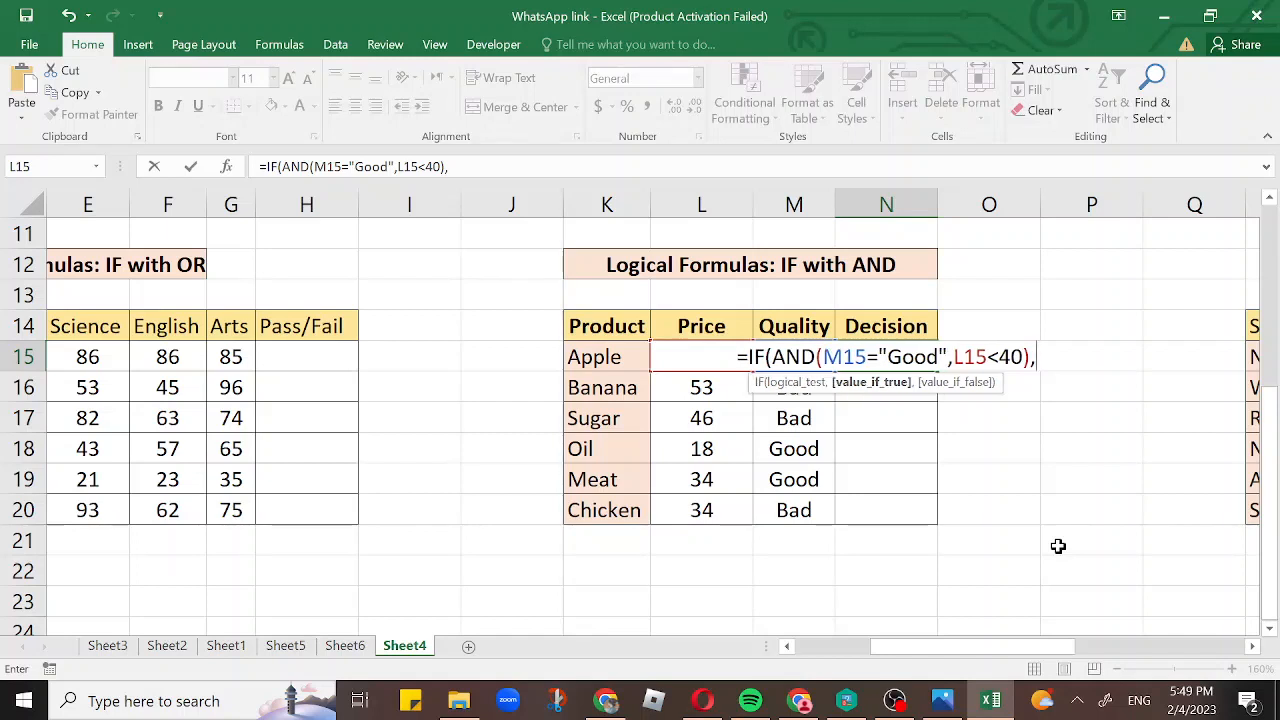
text(")
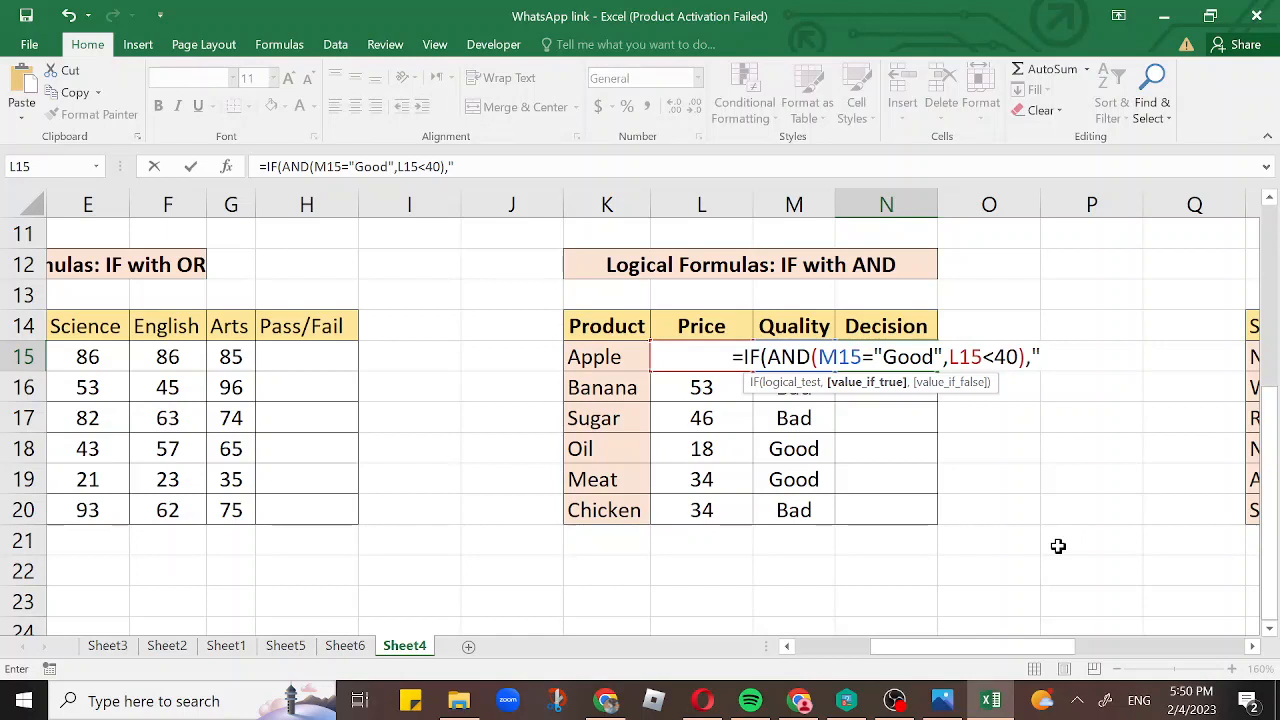
text(Buy)
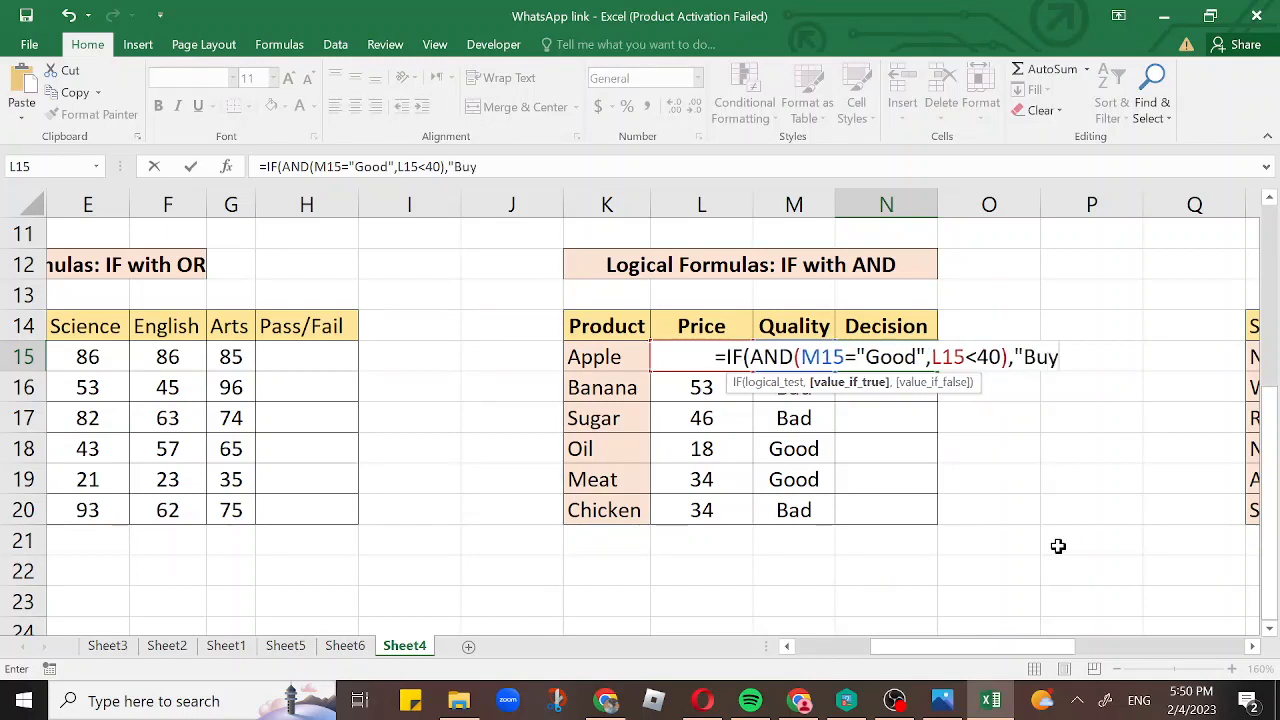
text(")
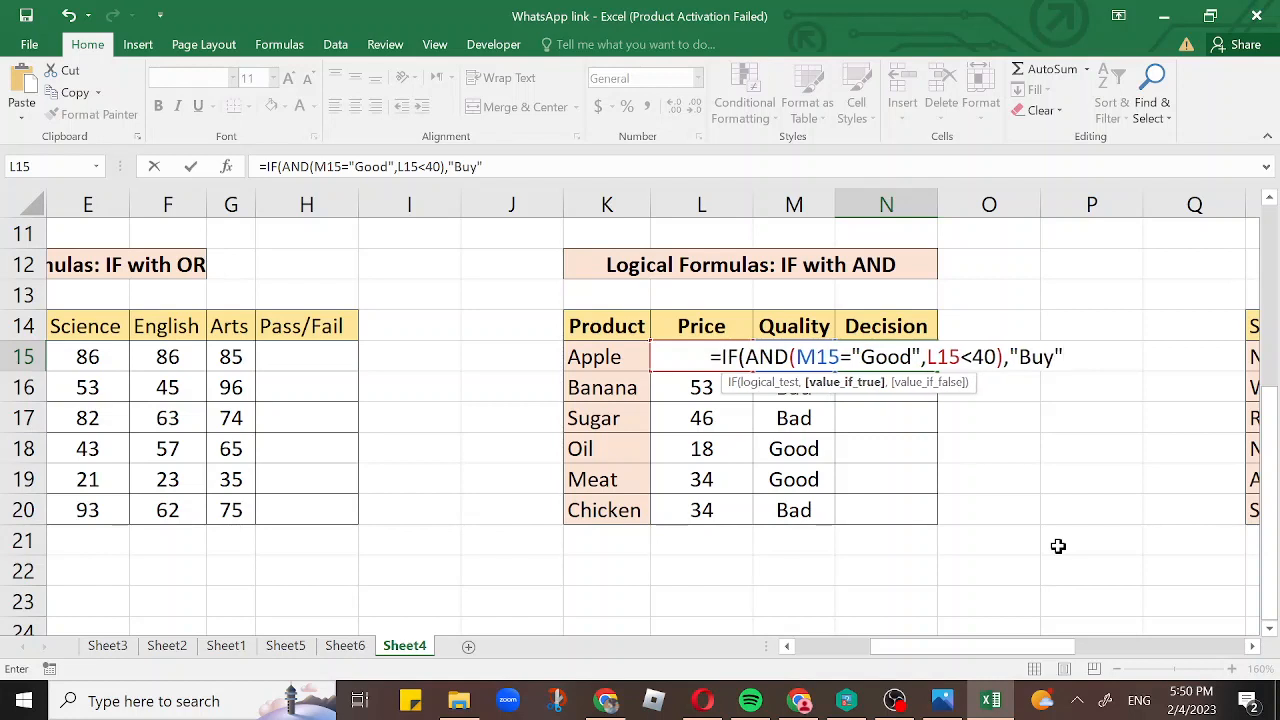
text(,)
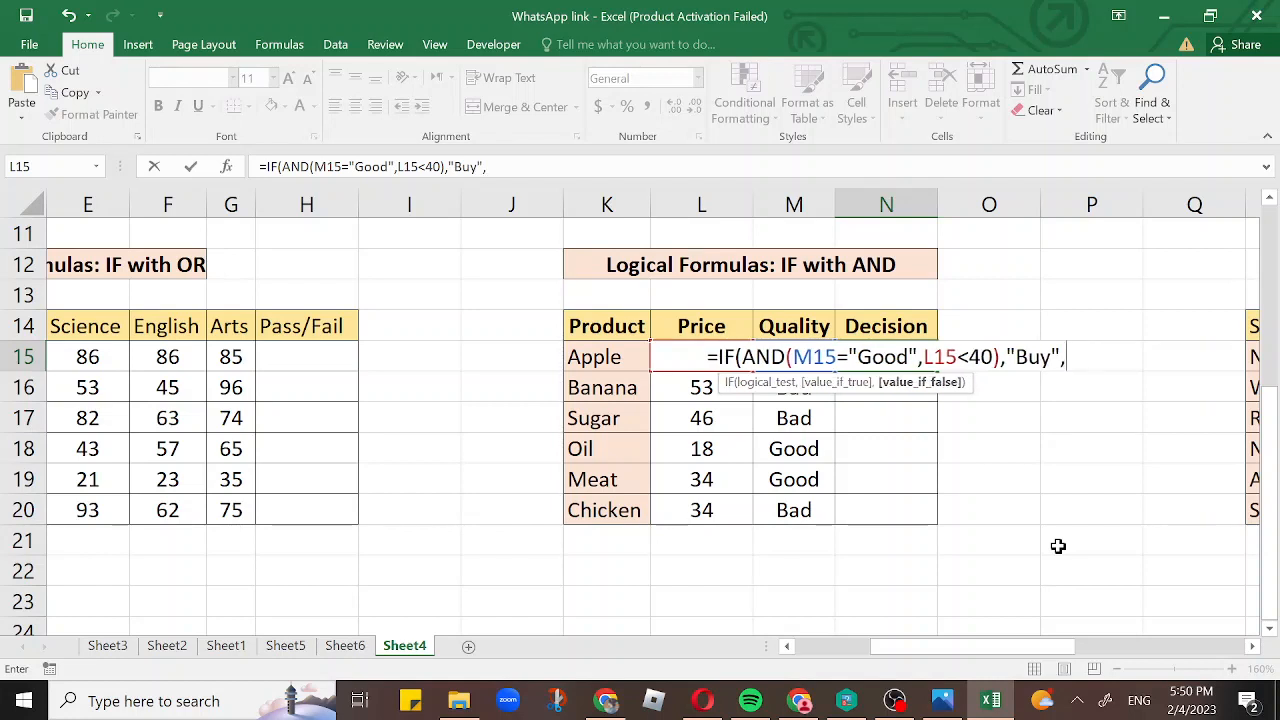
text(")
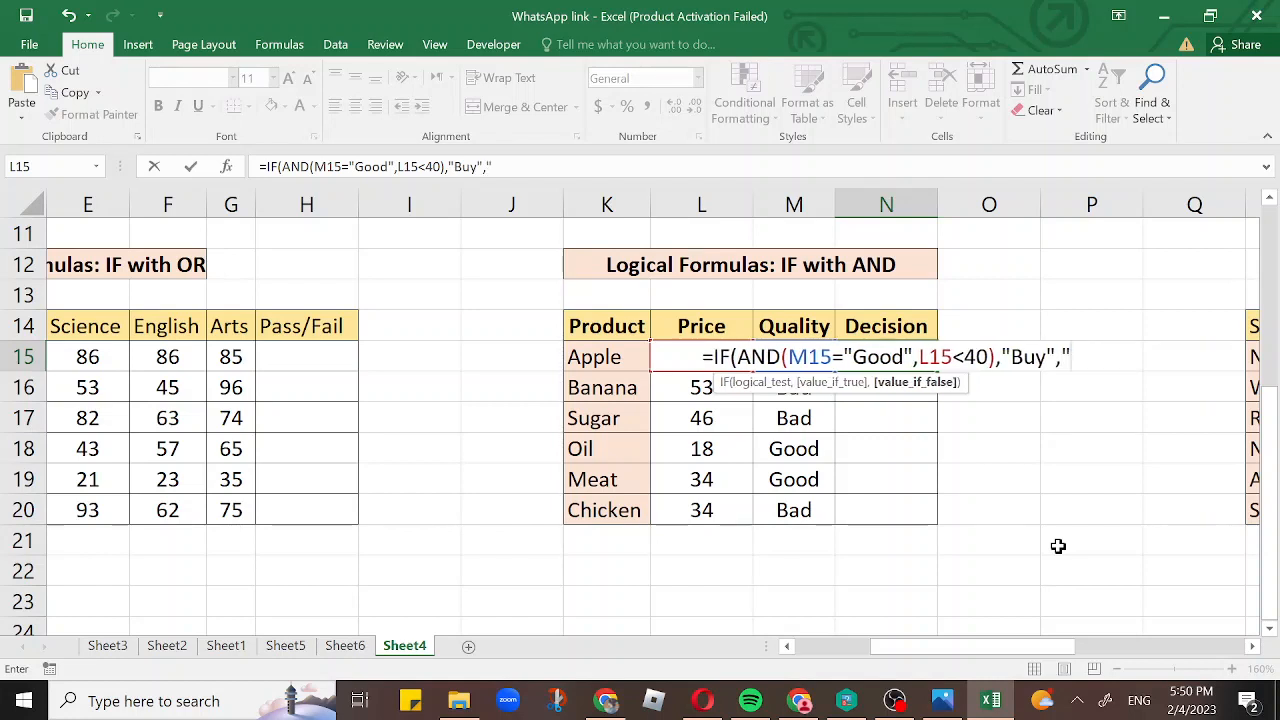
text(Don't bu)
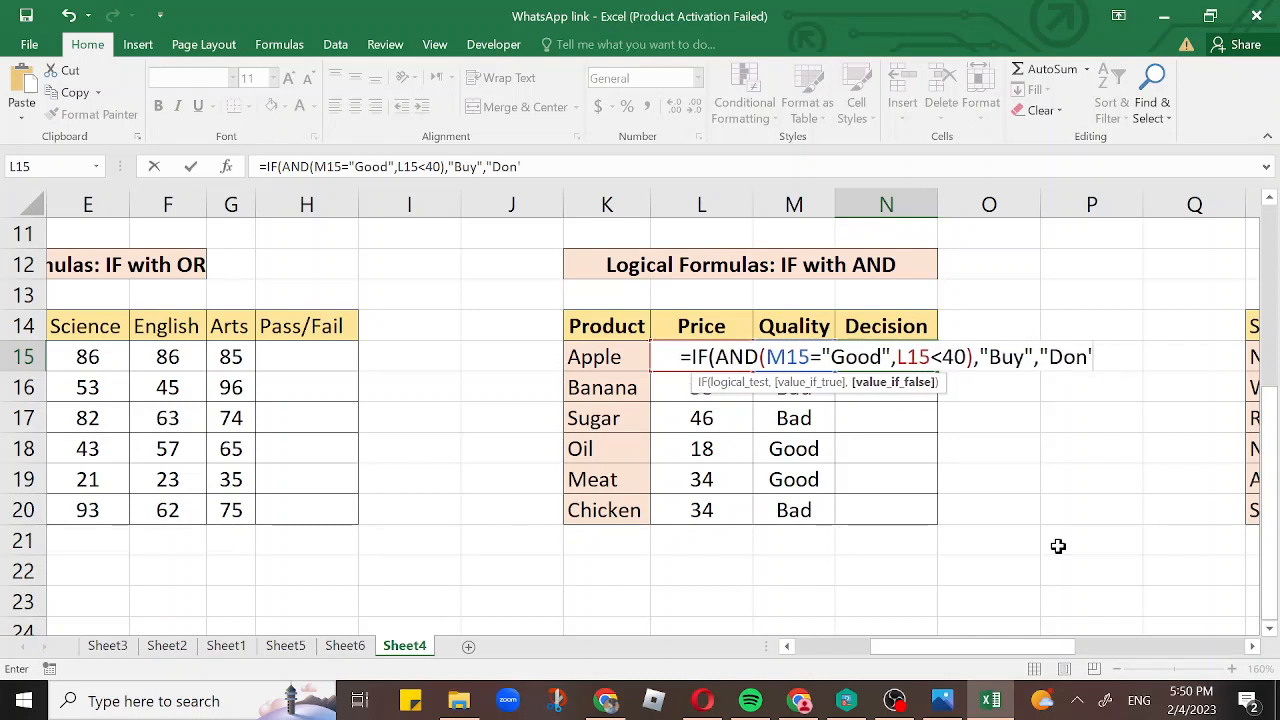
text(y)
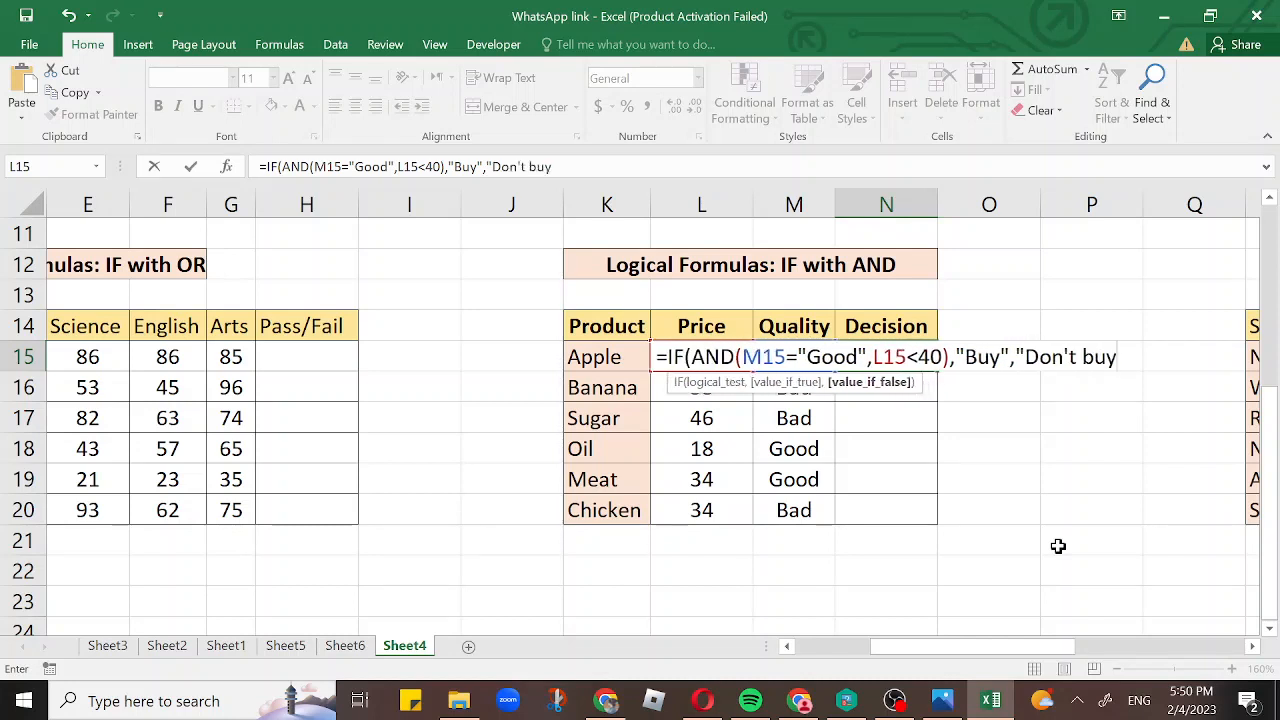
text("))
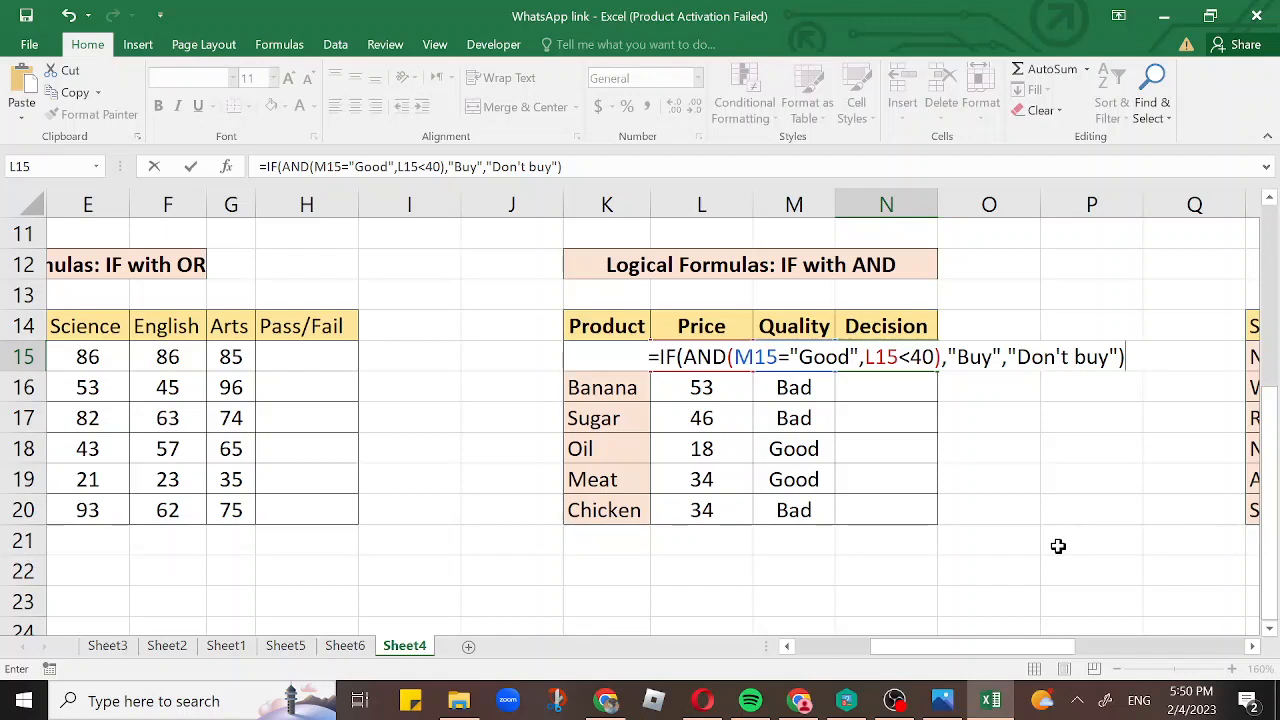
key(Return)
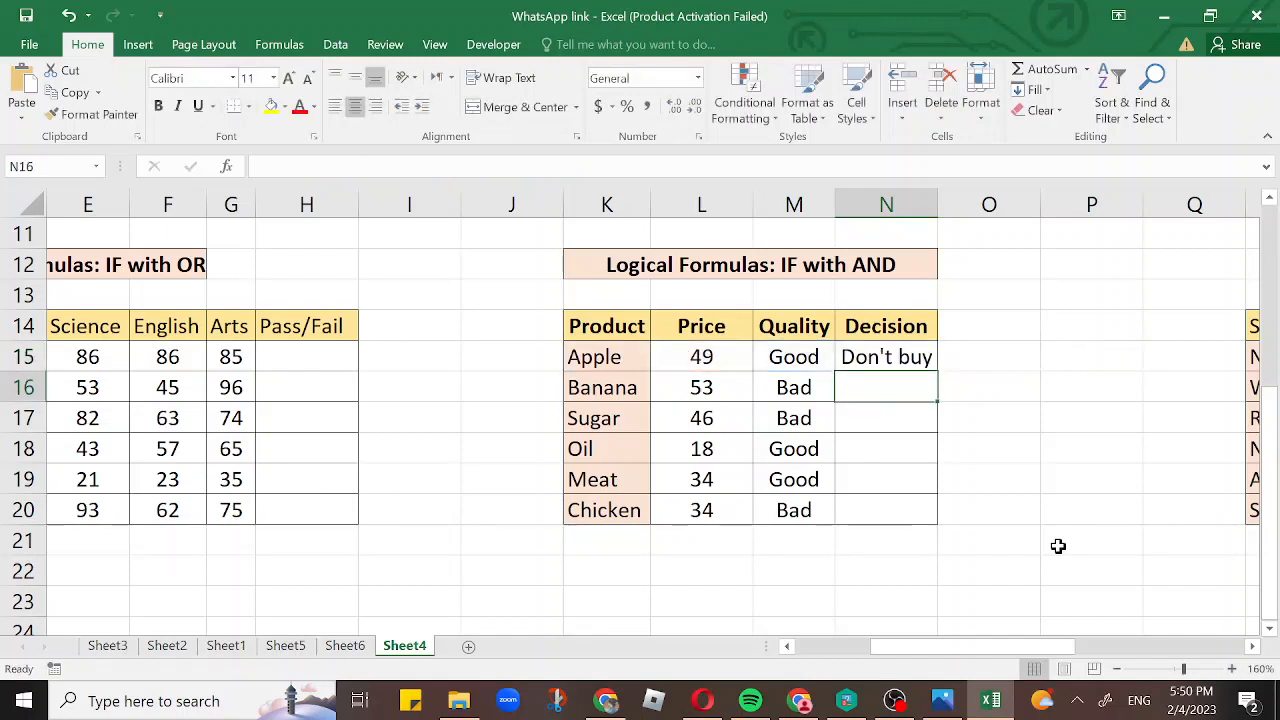
Check Apple's quality and price against its decision, and fill the N15 formula down the Decision column to row 20
click(795, 358)
click(712, 352)
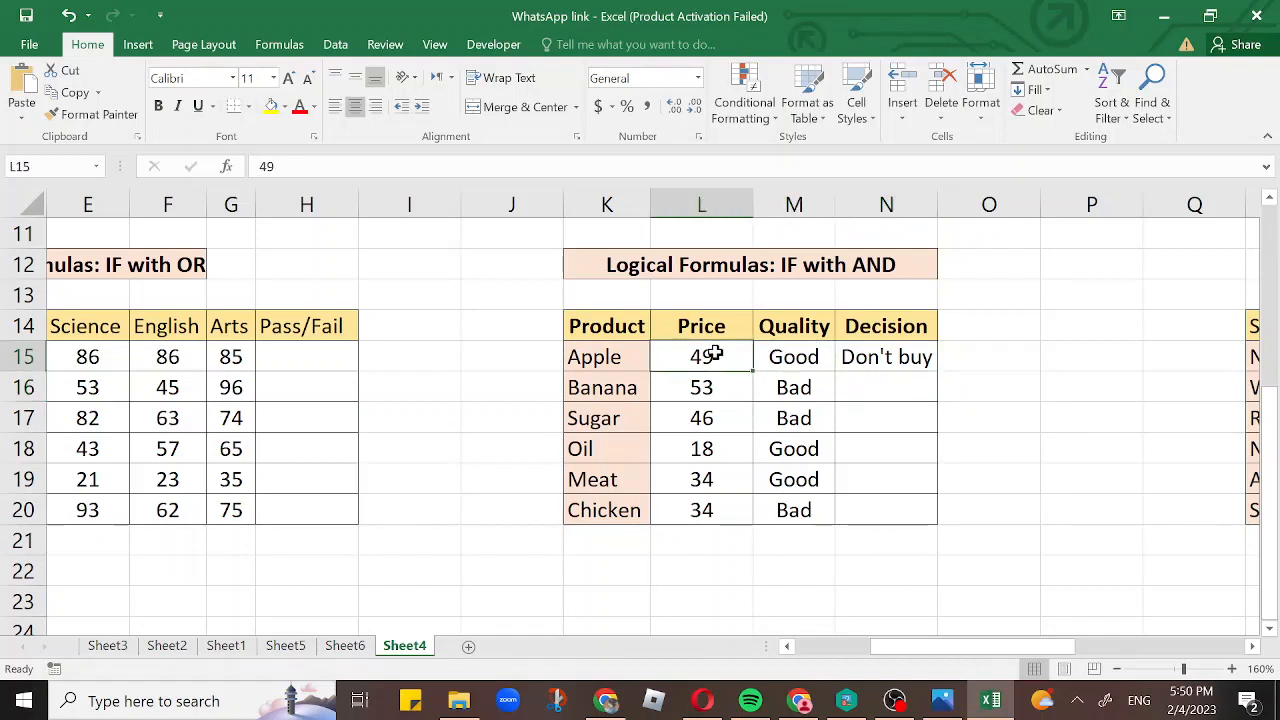
click(884, 360)
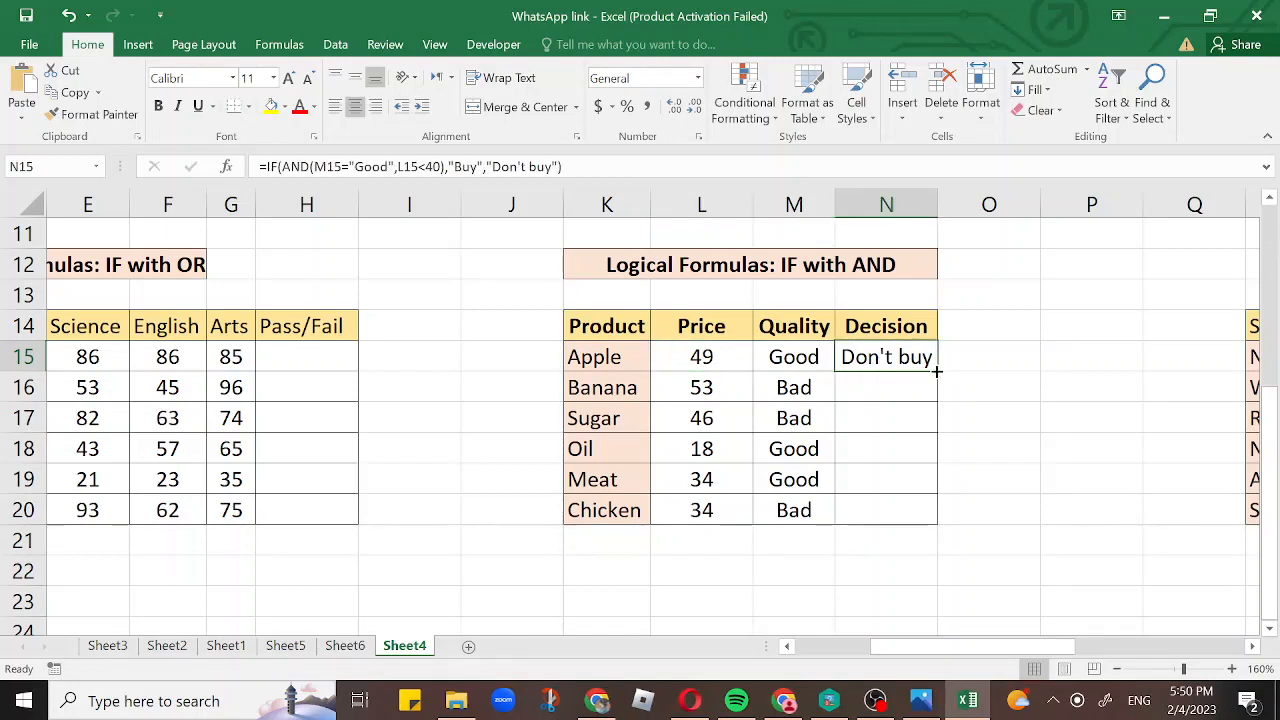
double_click(936, 371)
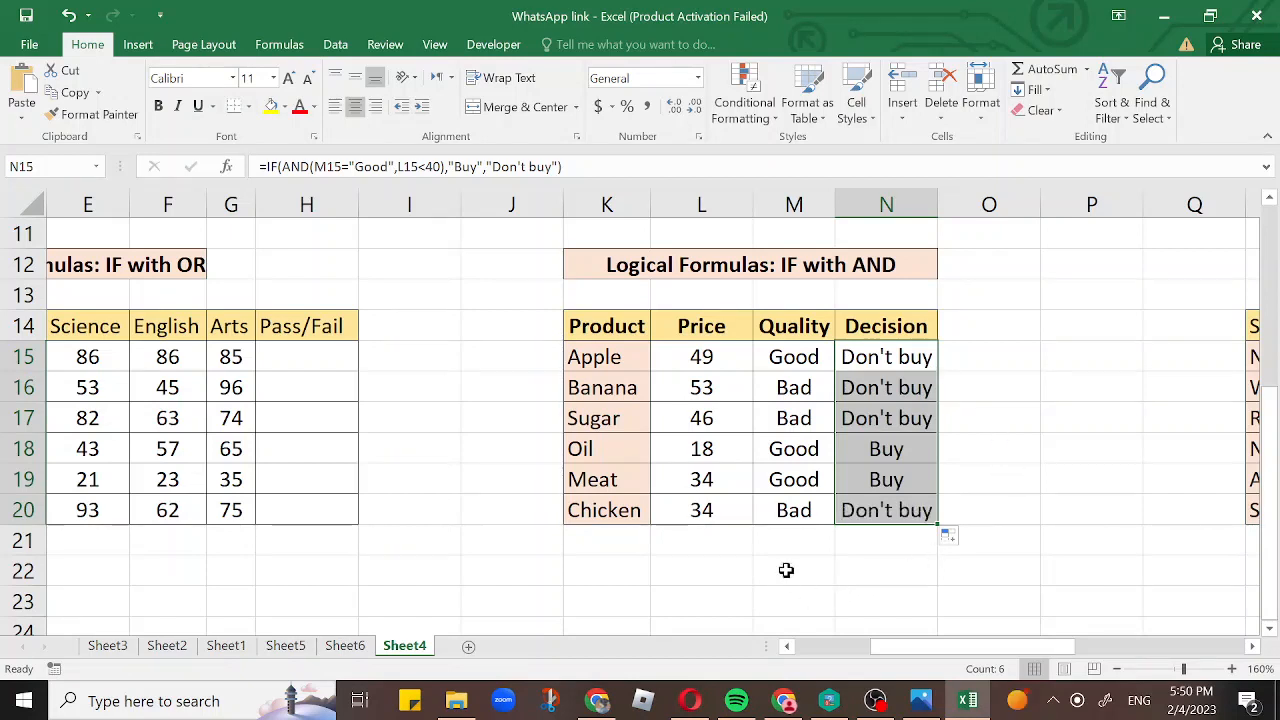
Check the Decision results for Oil, Meat and Chicken against their quality and price values
click(797, 453)
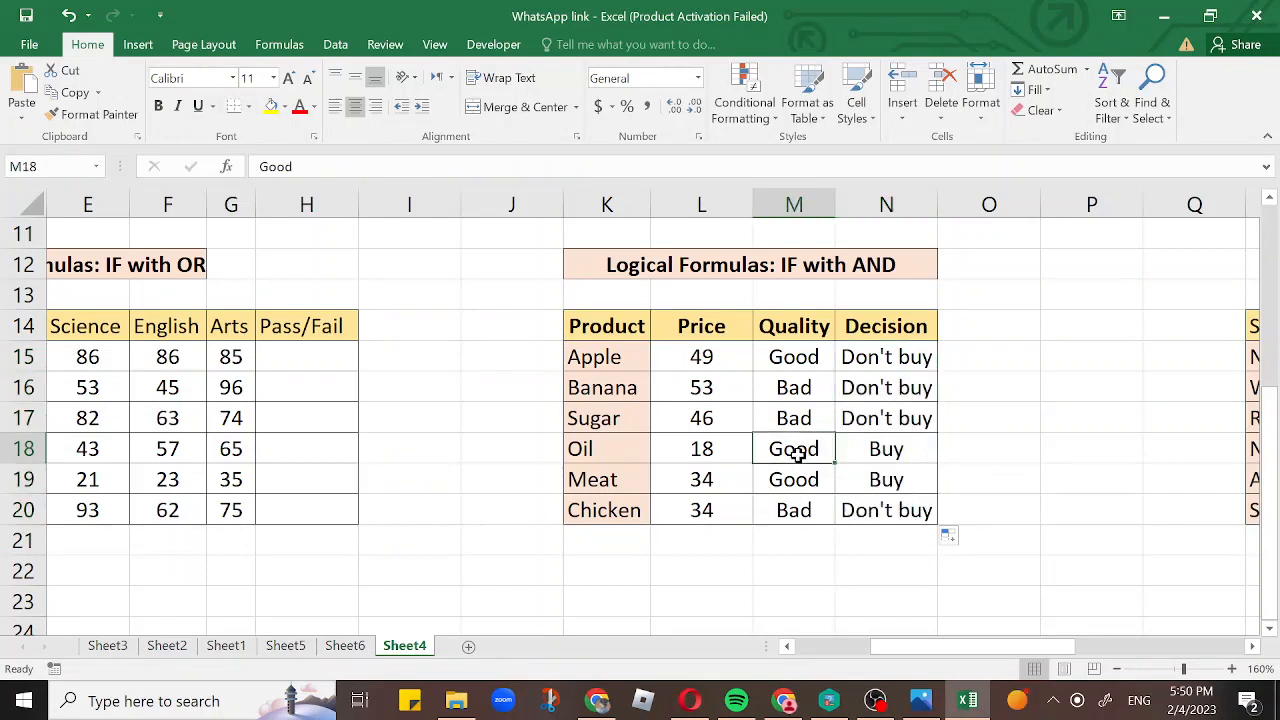
click(708, 447)
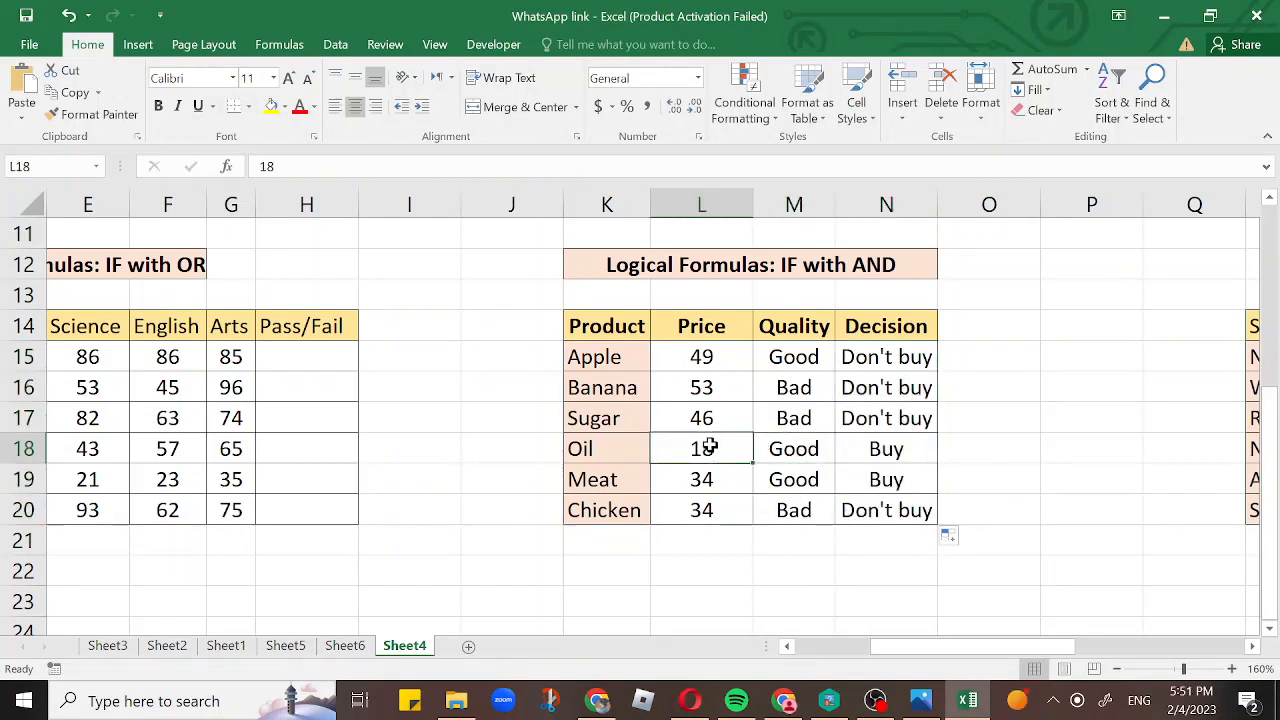
click(900, 447)
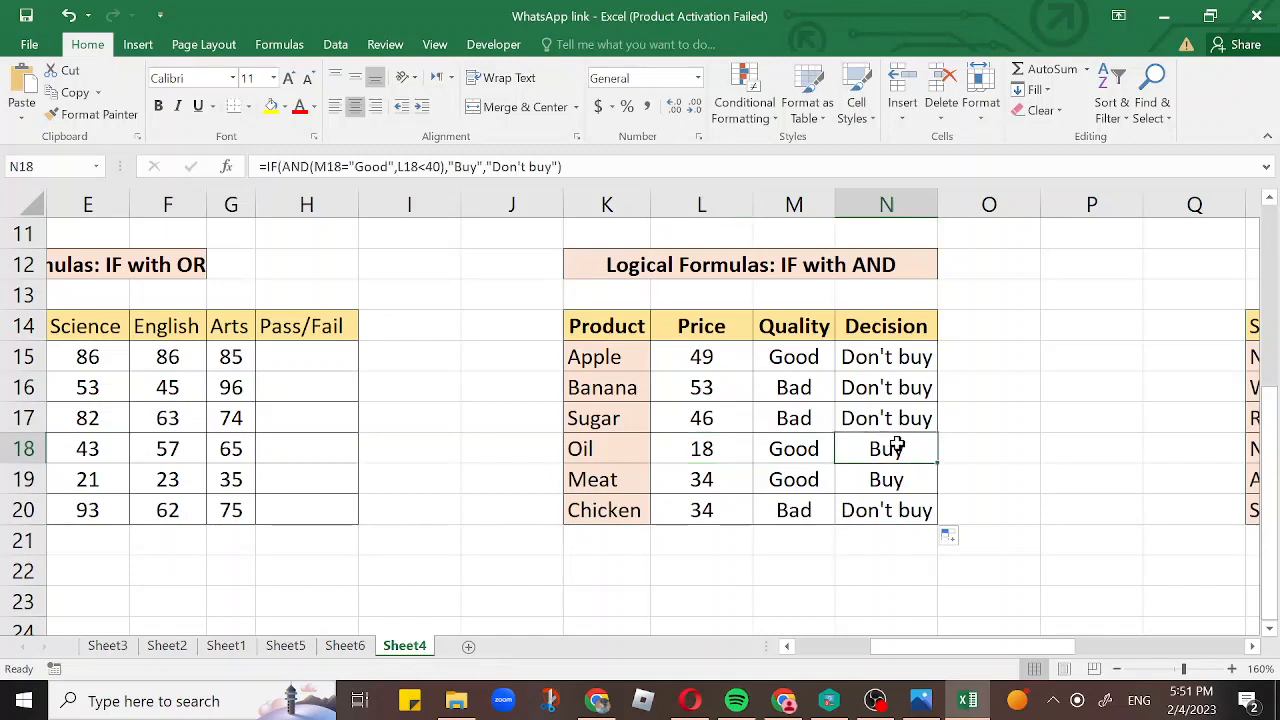
click(806, 479)
click(716, 482)
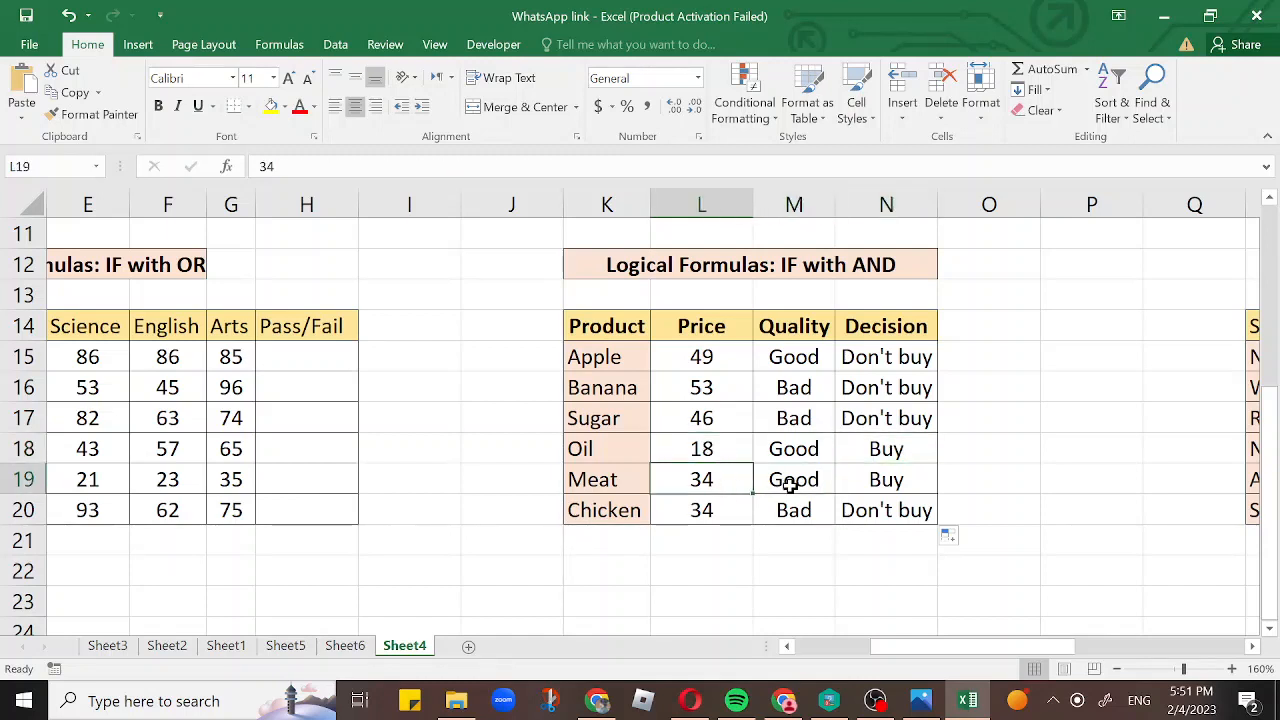
click(850, 511)
click(716, 510)
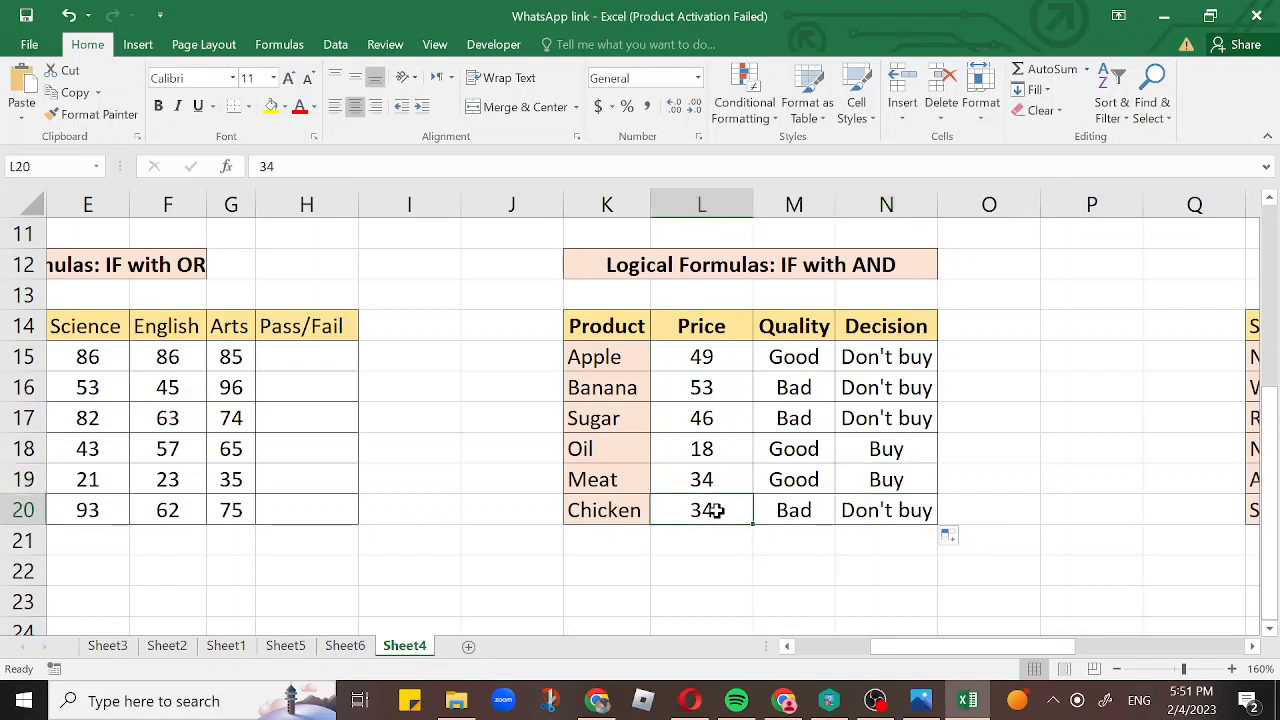
click(797, 515)
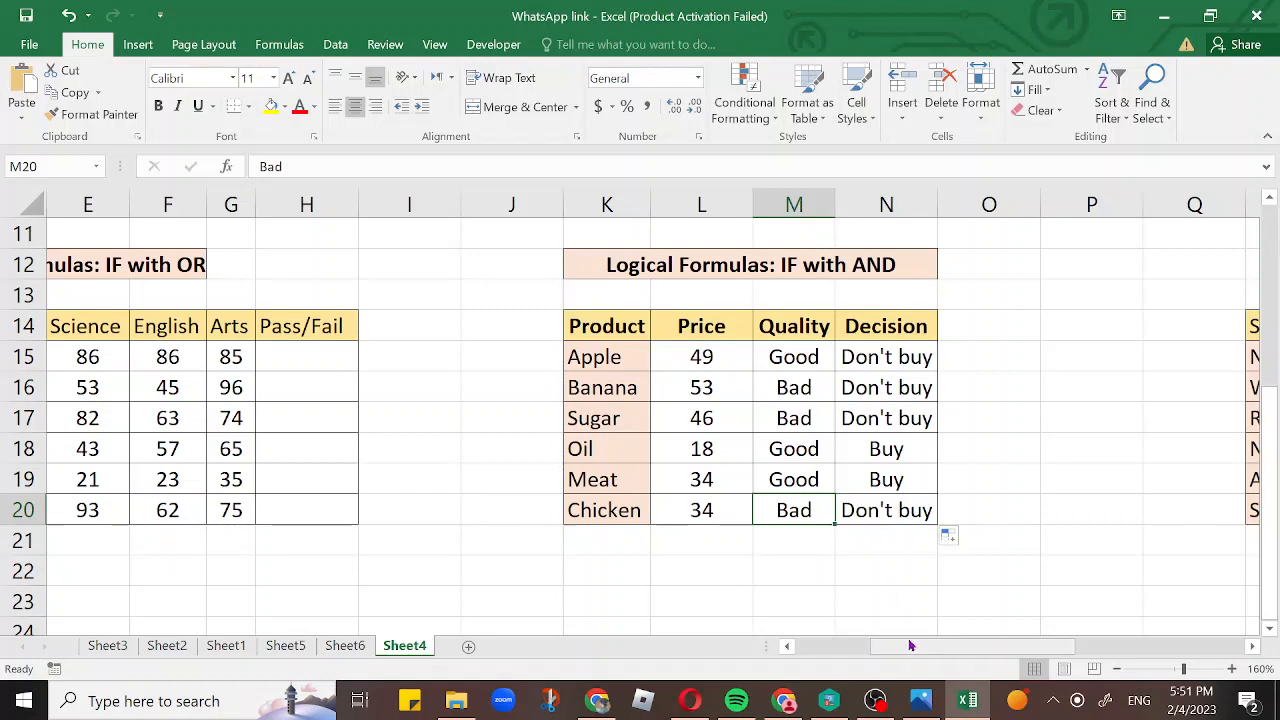
Examine the subject marks in row 15 and the Maths mark in row 18 of the IF with OR table
drag(909, 650, 800, 636)
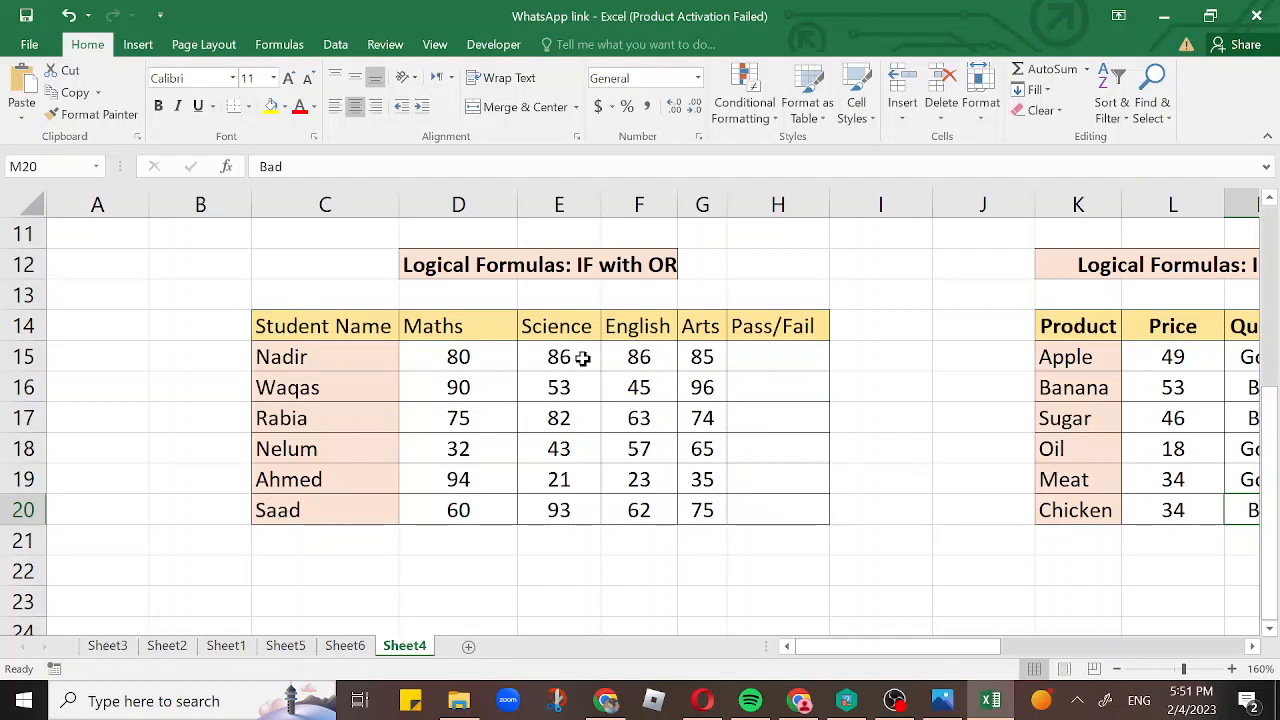
click(491, 362)
click(557, 362)
click(630, 360)
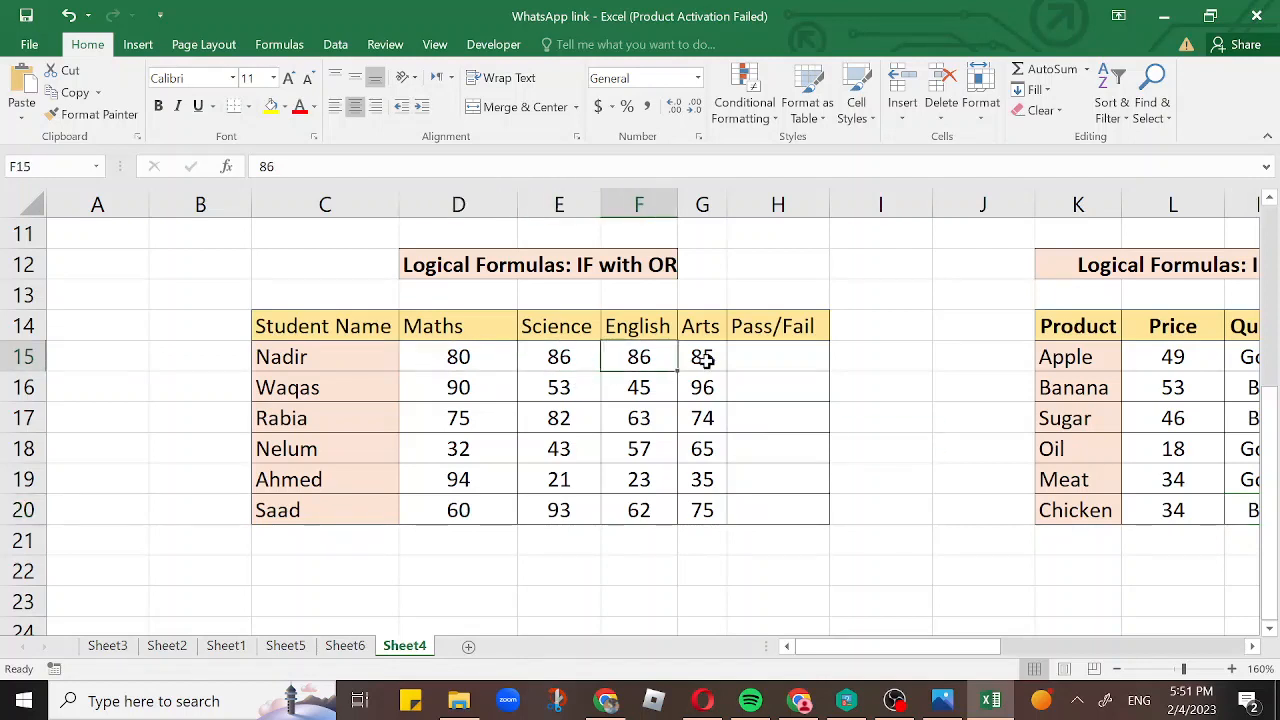
click(704, 361)
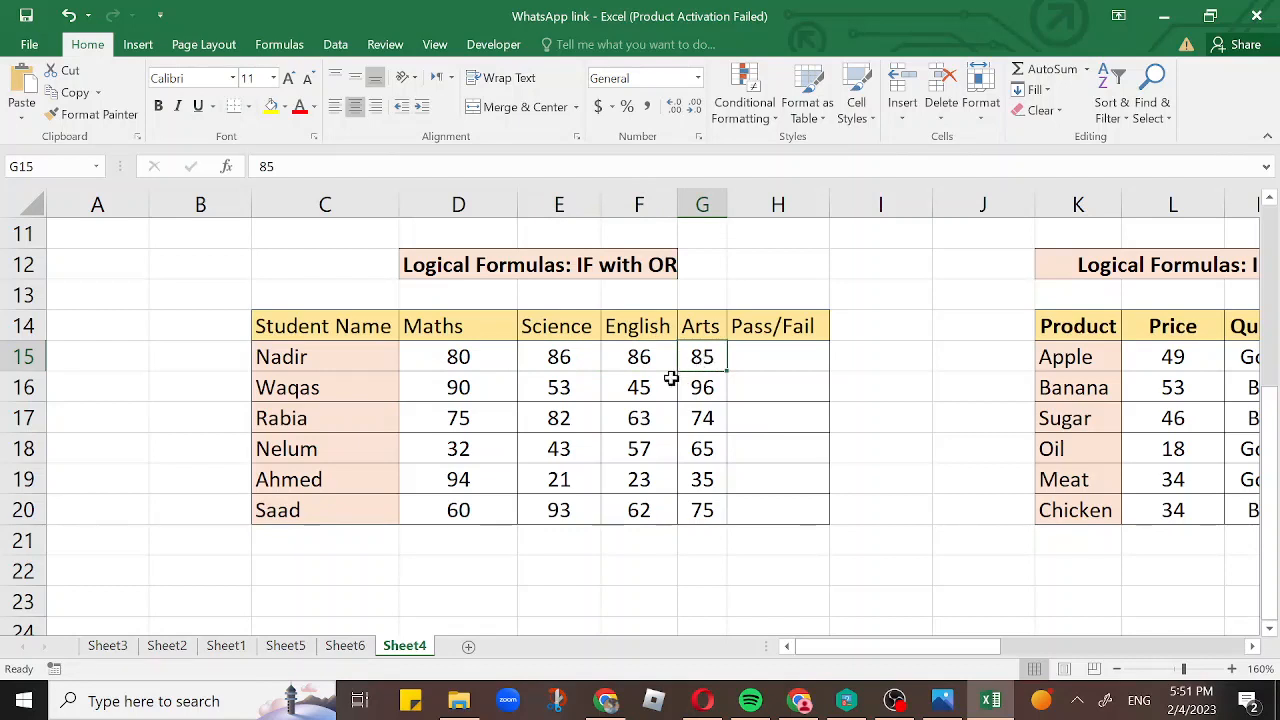
click(458, 451)
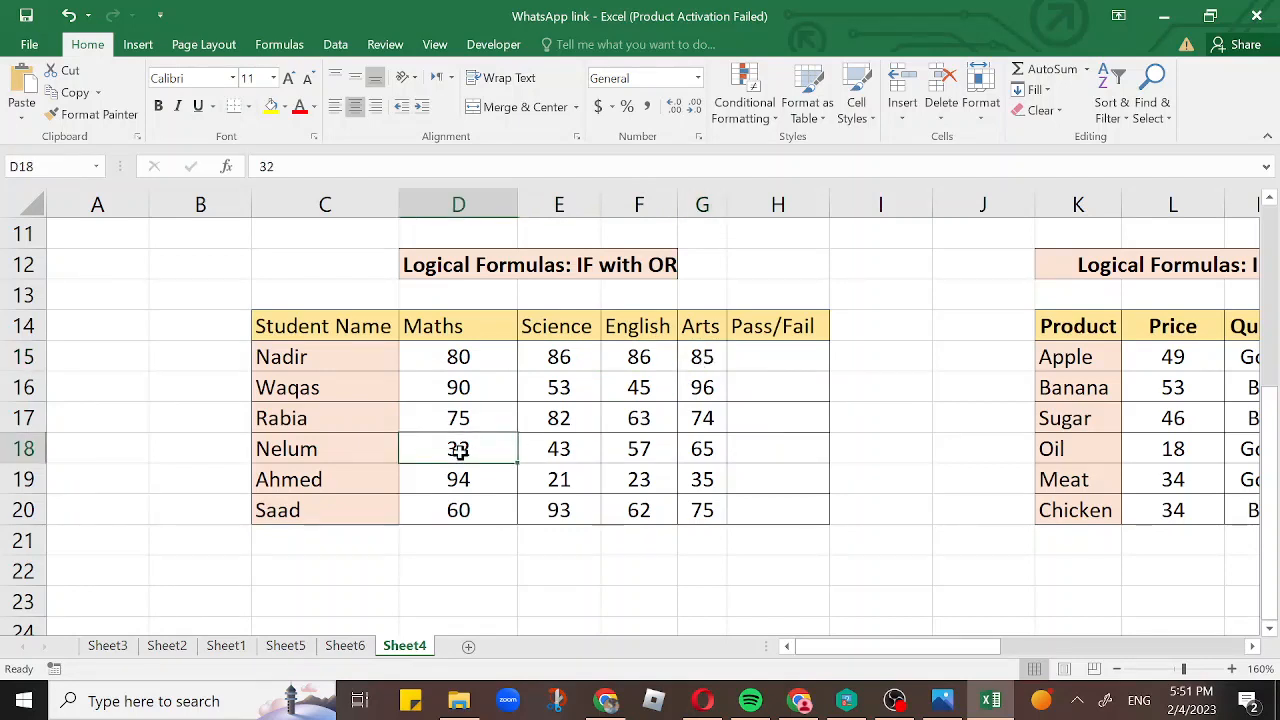
Start an IF formula in H15 of the Pass/Fail column with a nested OR function as its logical test
click(763, 353)
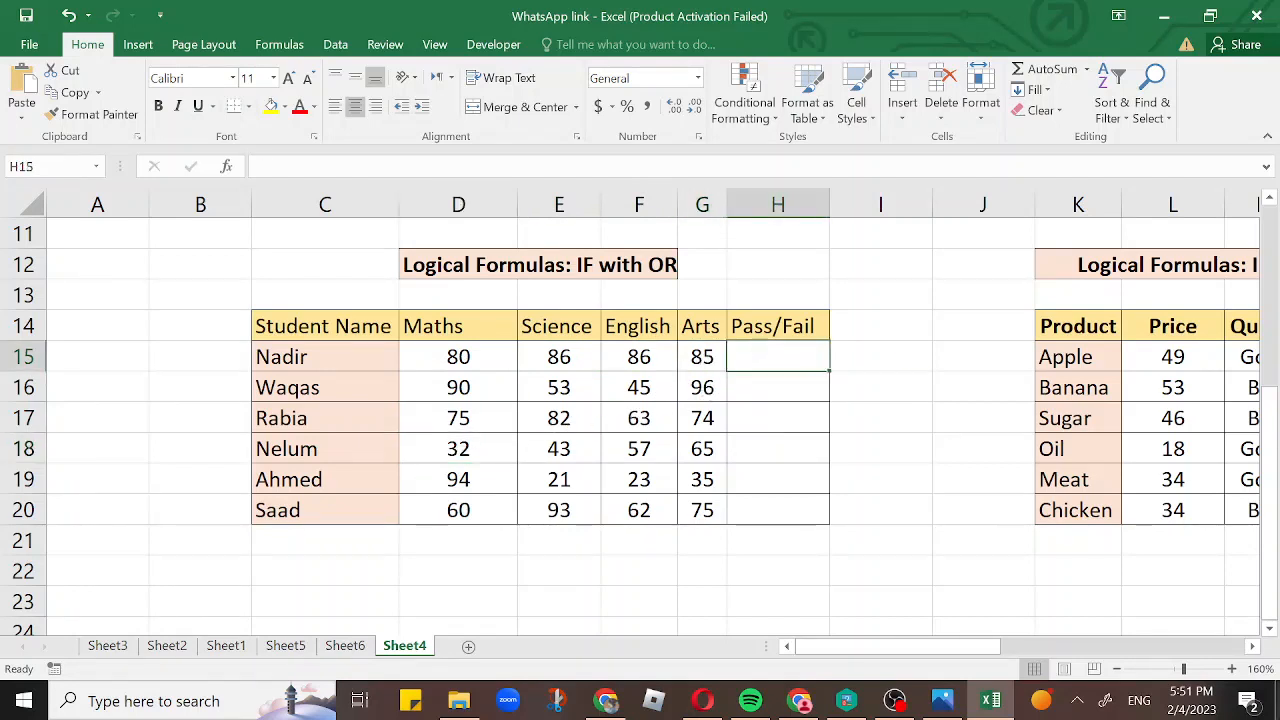
text(=if)
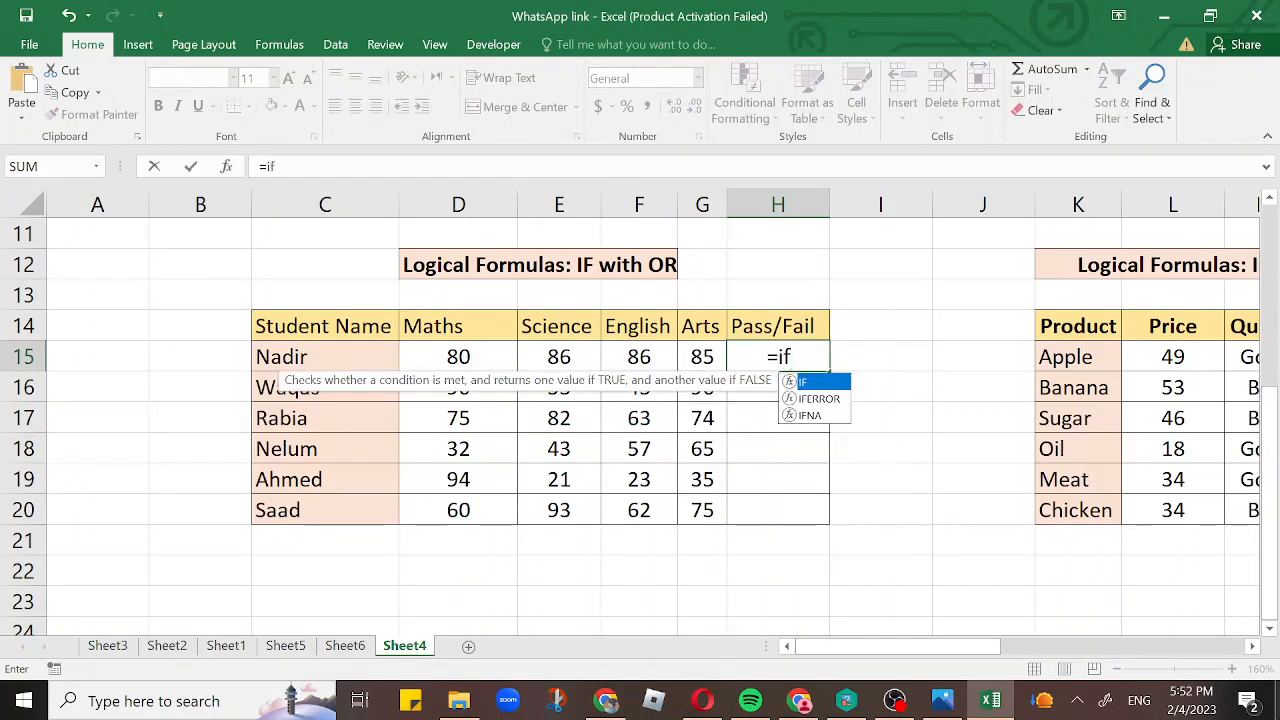
key(Tab)
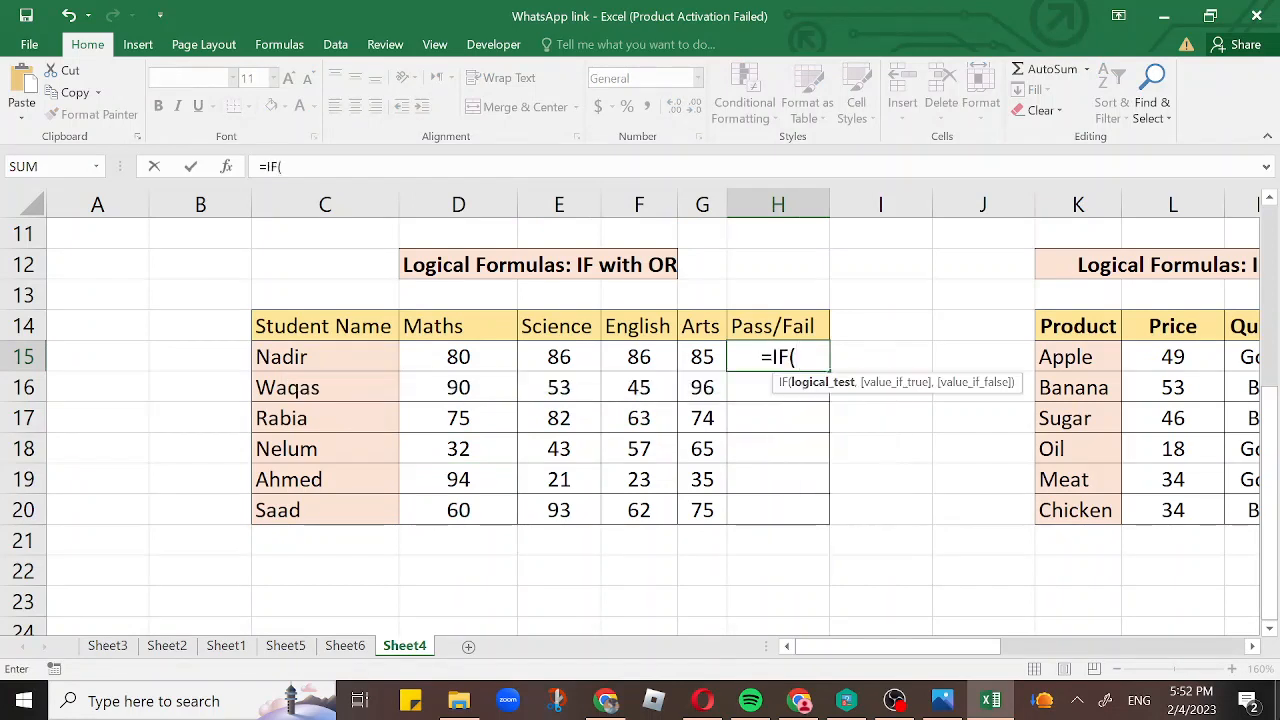
text(or)
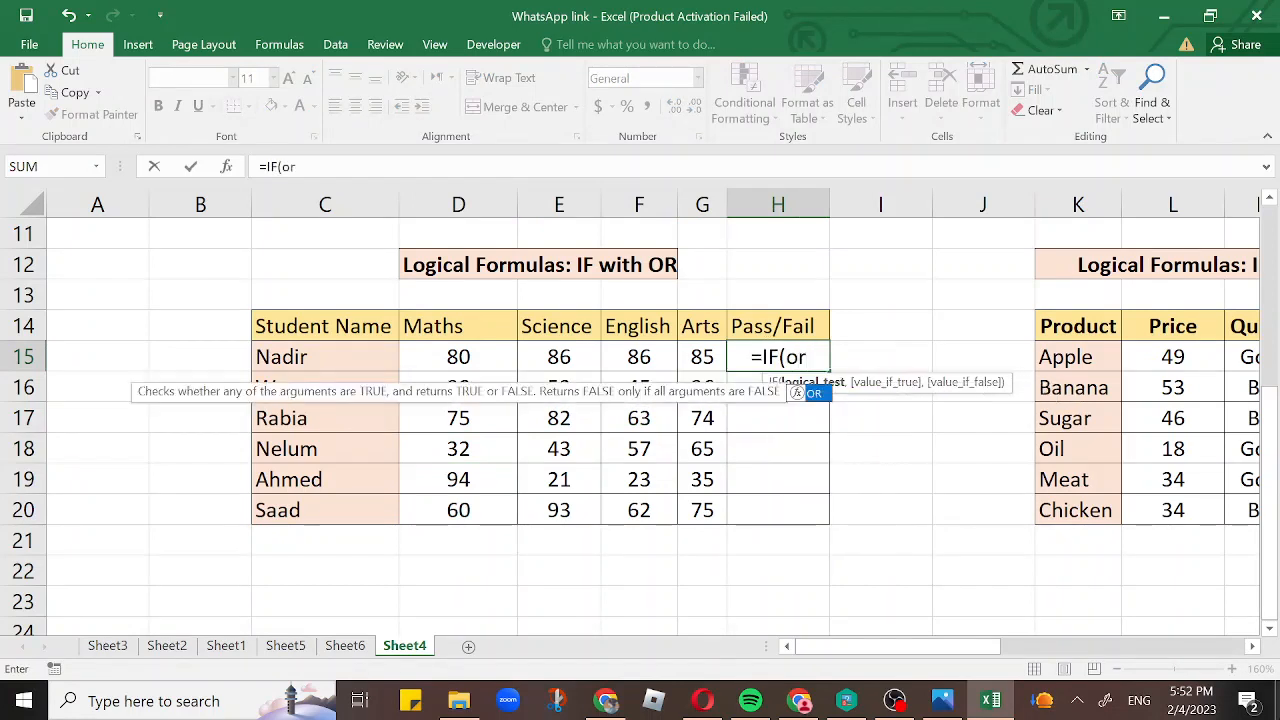
key(Tab)
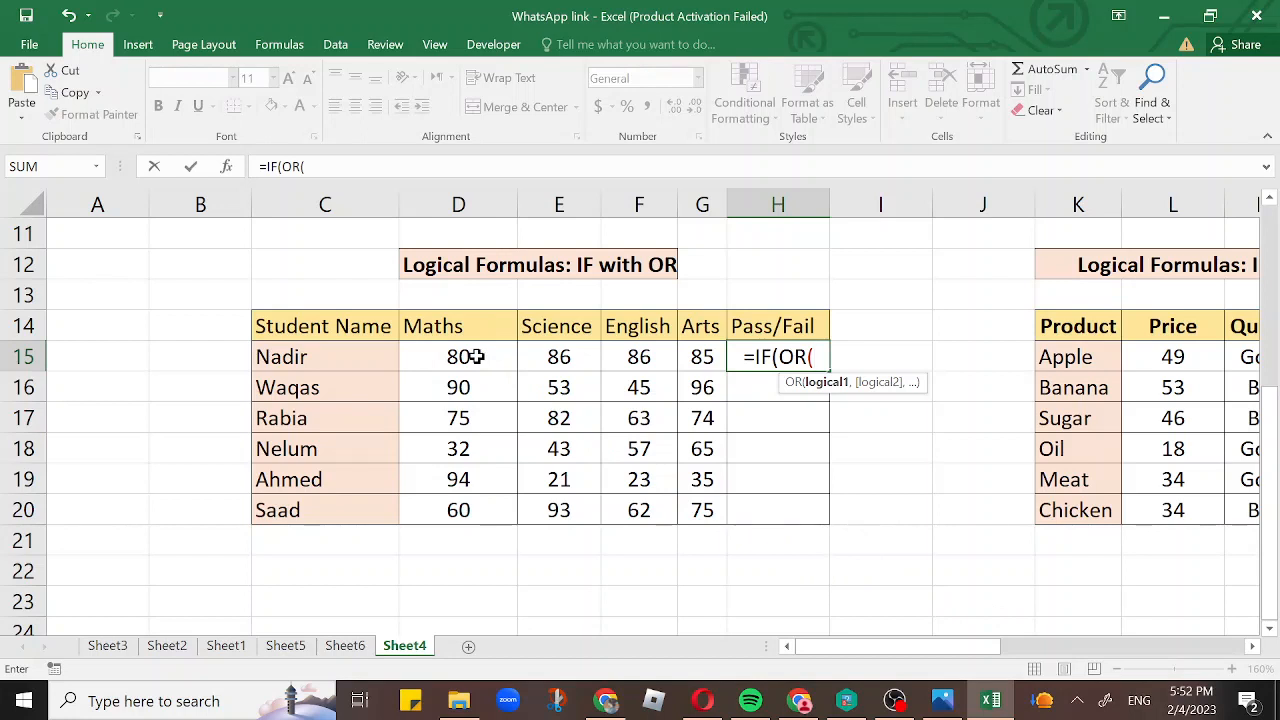
Add the first two OR conditions, G15<40 for the Arts mark and F15<40 for the English mark
click(702, 357)
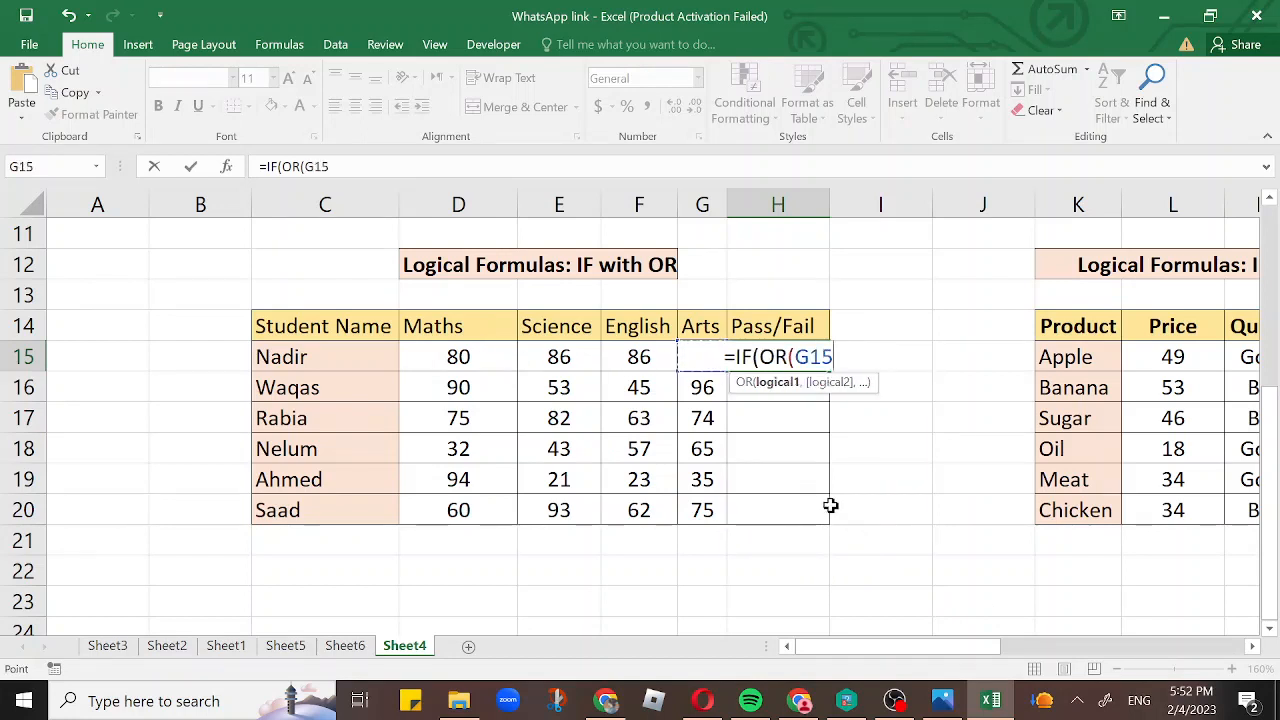
text(<4)
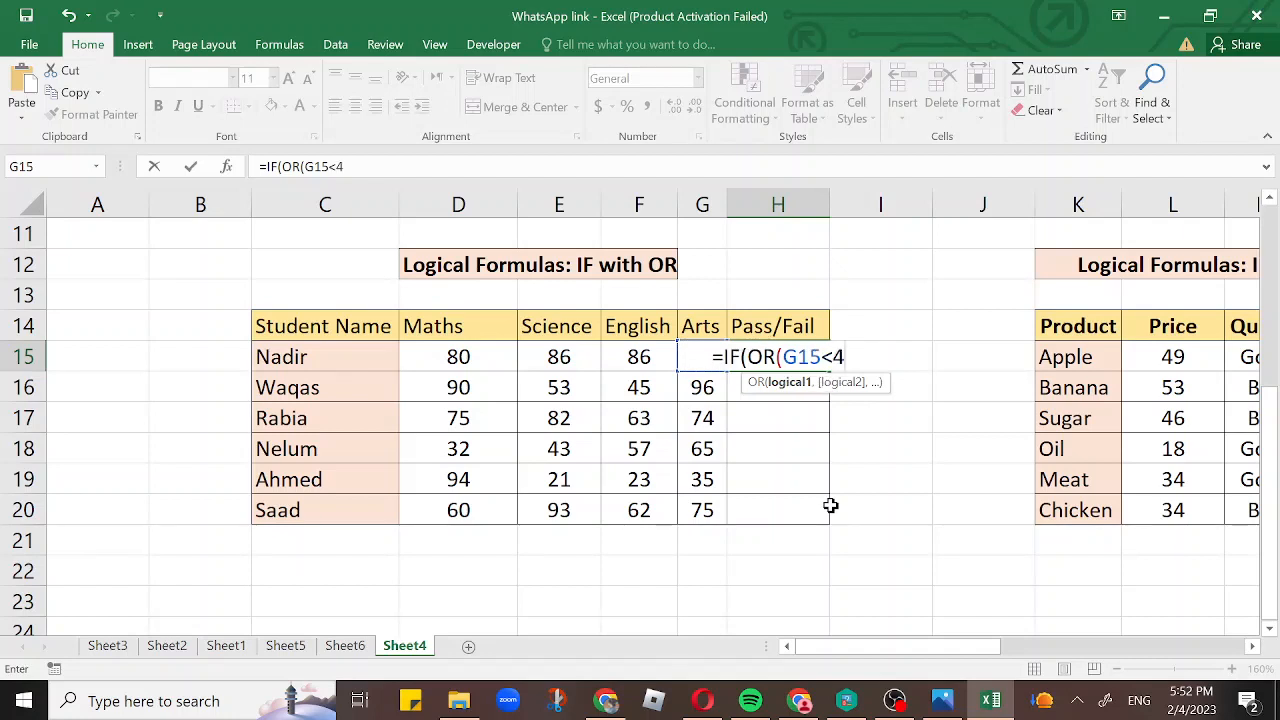
text(0,)
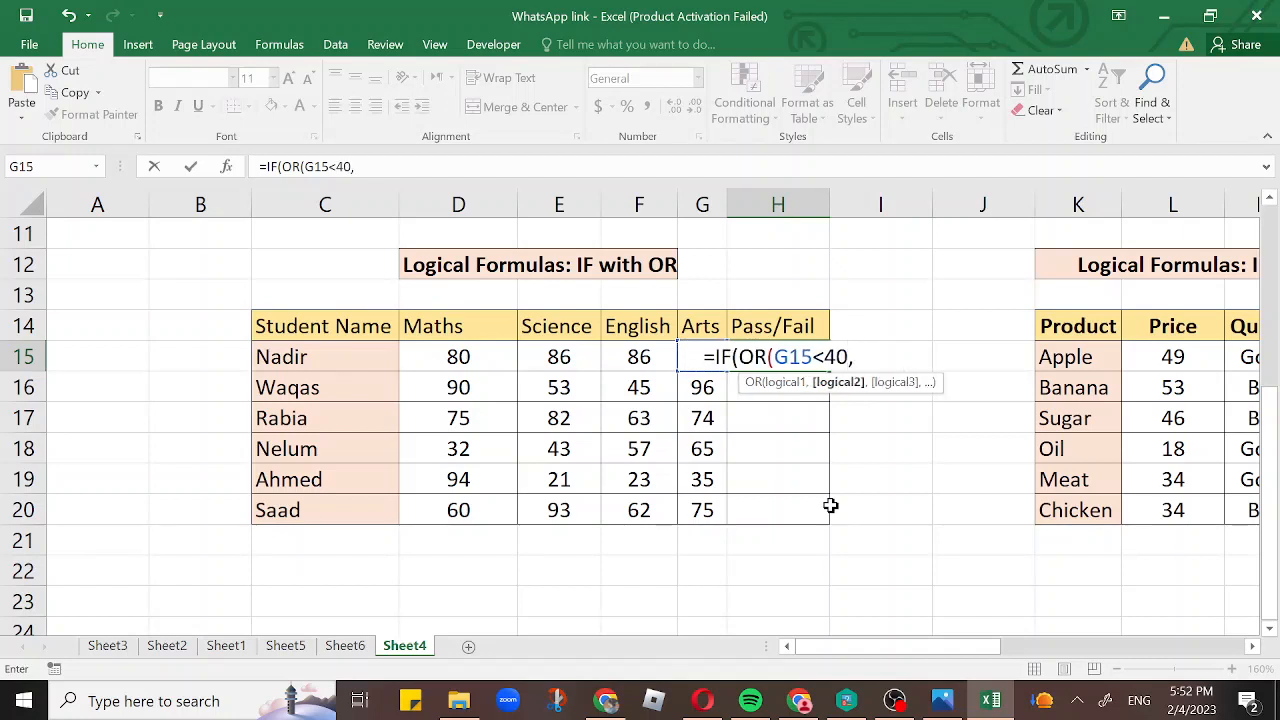
click(644, 362)
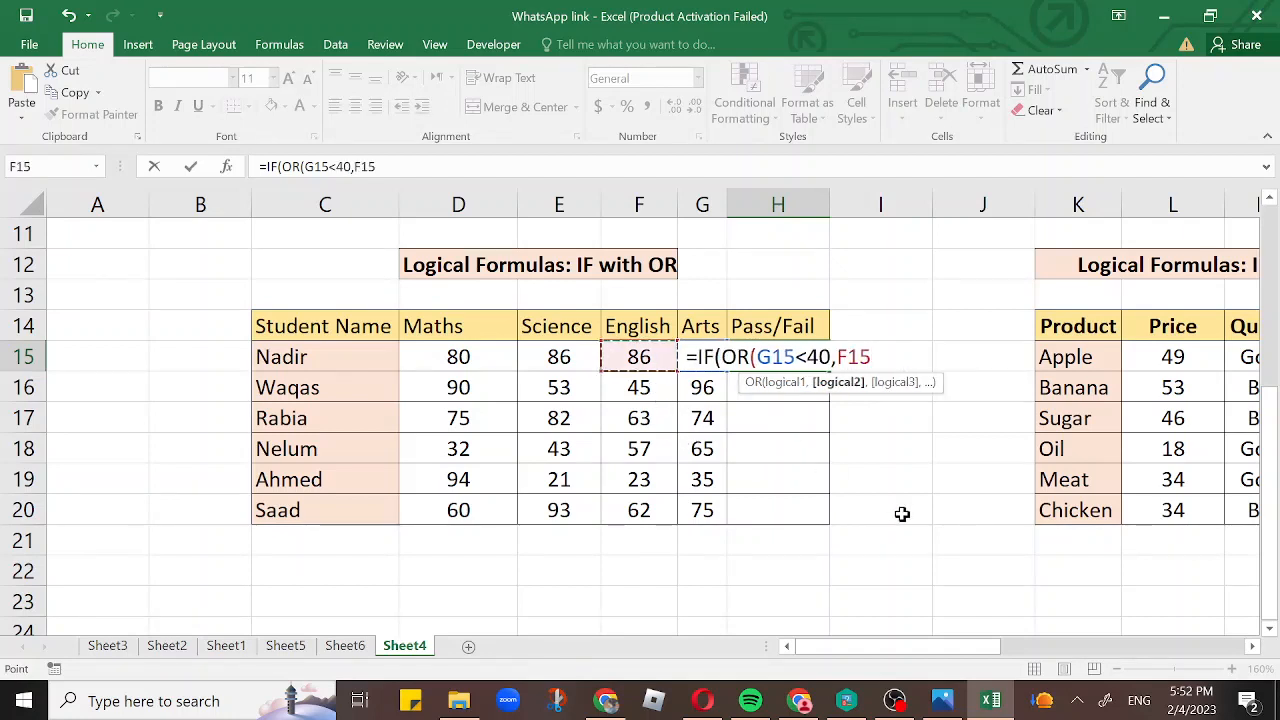
text(<)
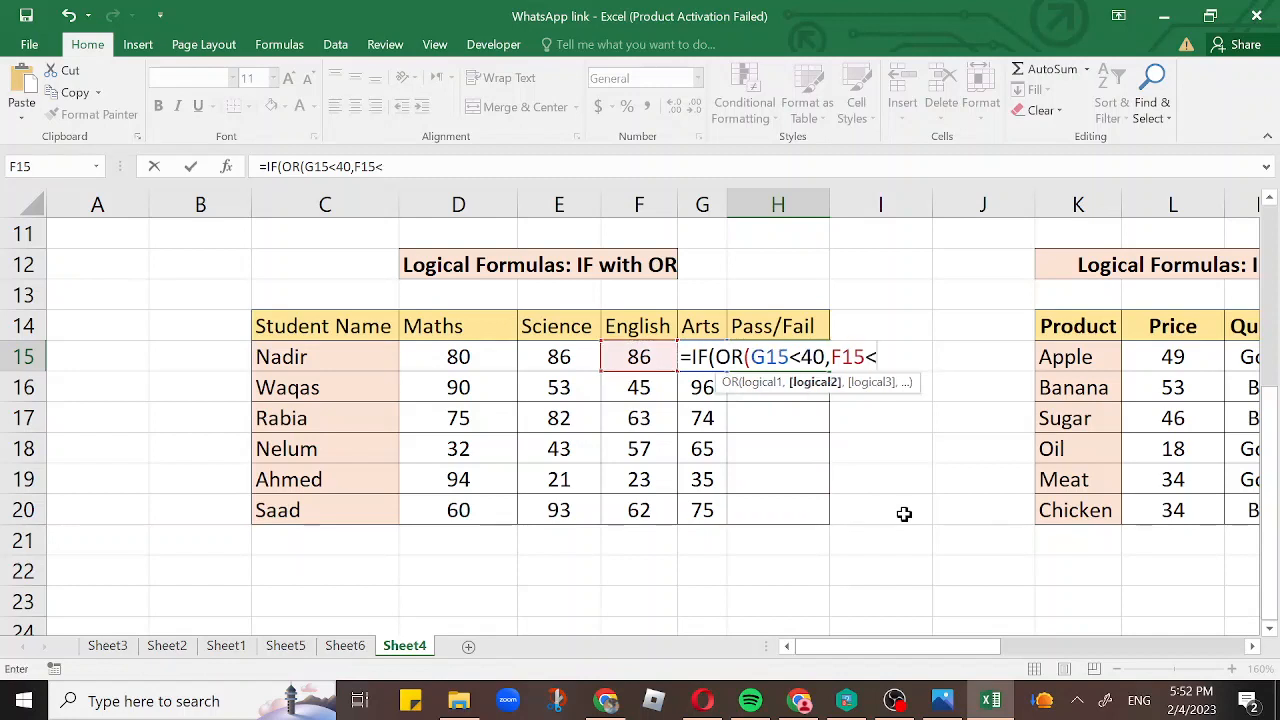
text(40)
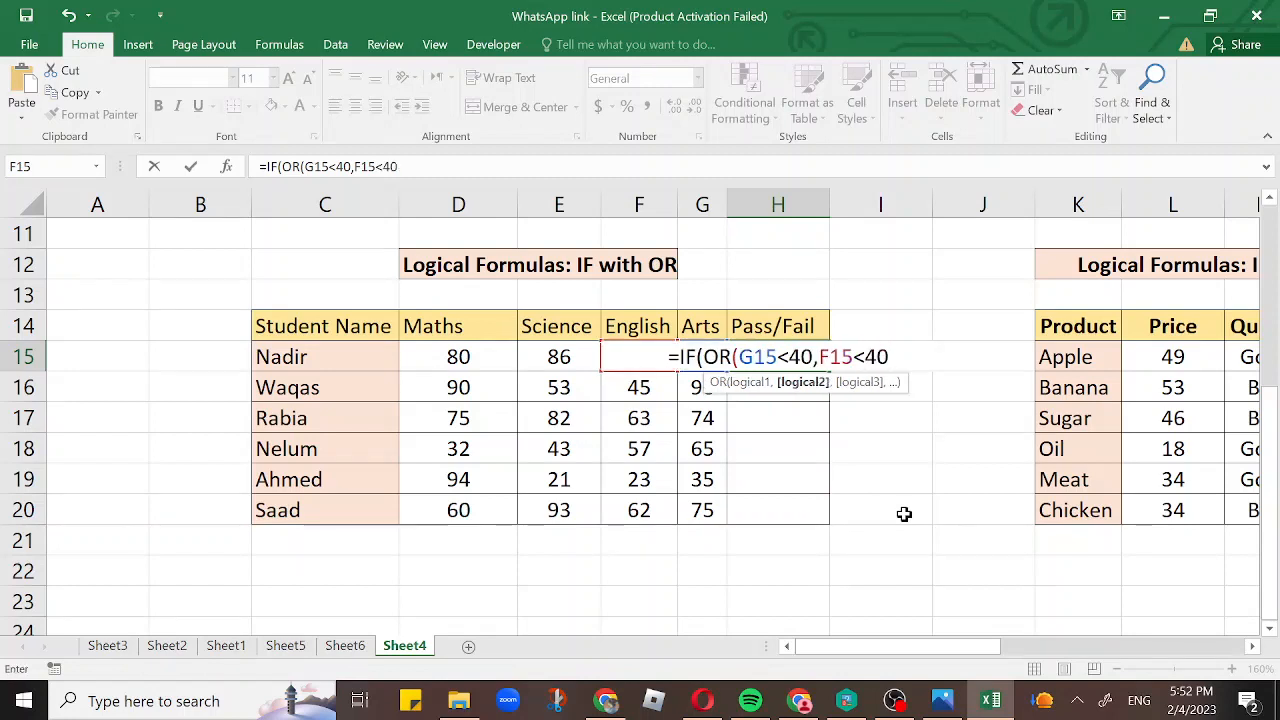
text(,)
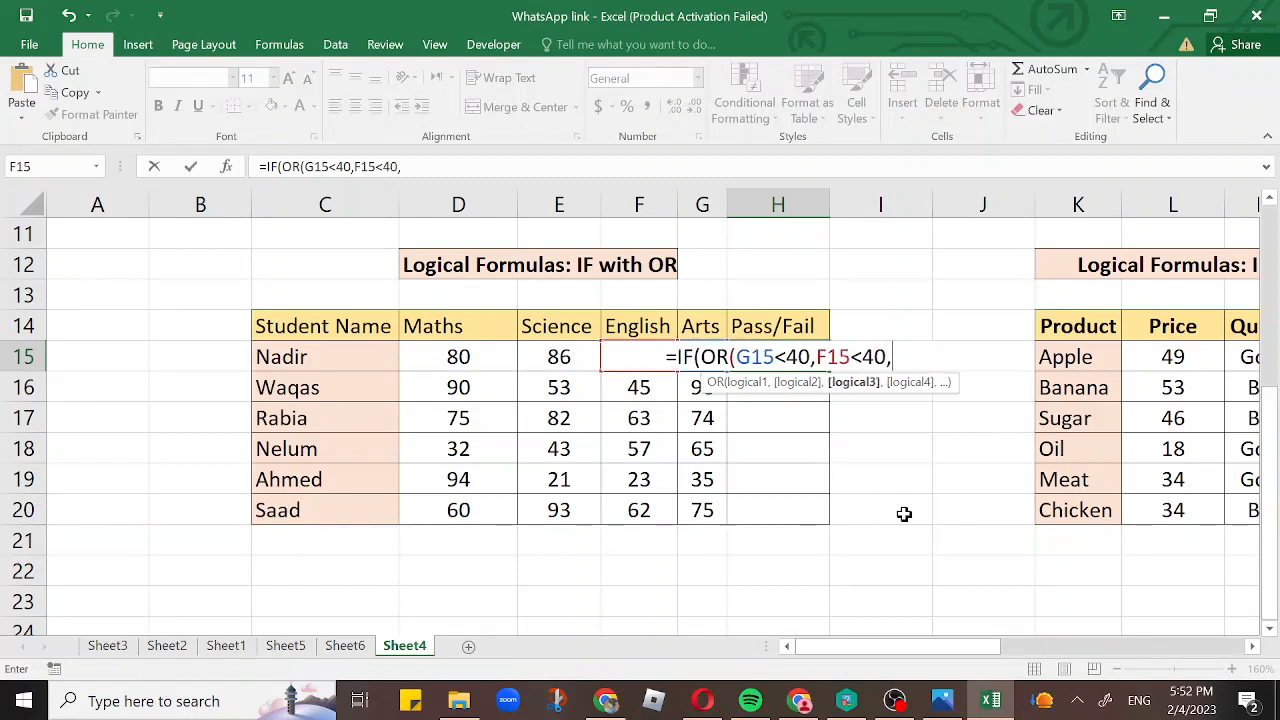
Add the OR conditions E15<40 for Science and D15<40 for Maths, and close the OR function
click(558, 355)
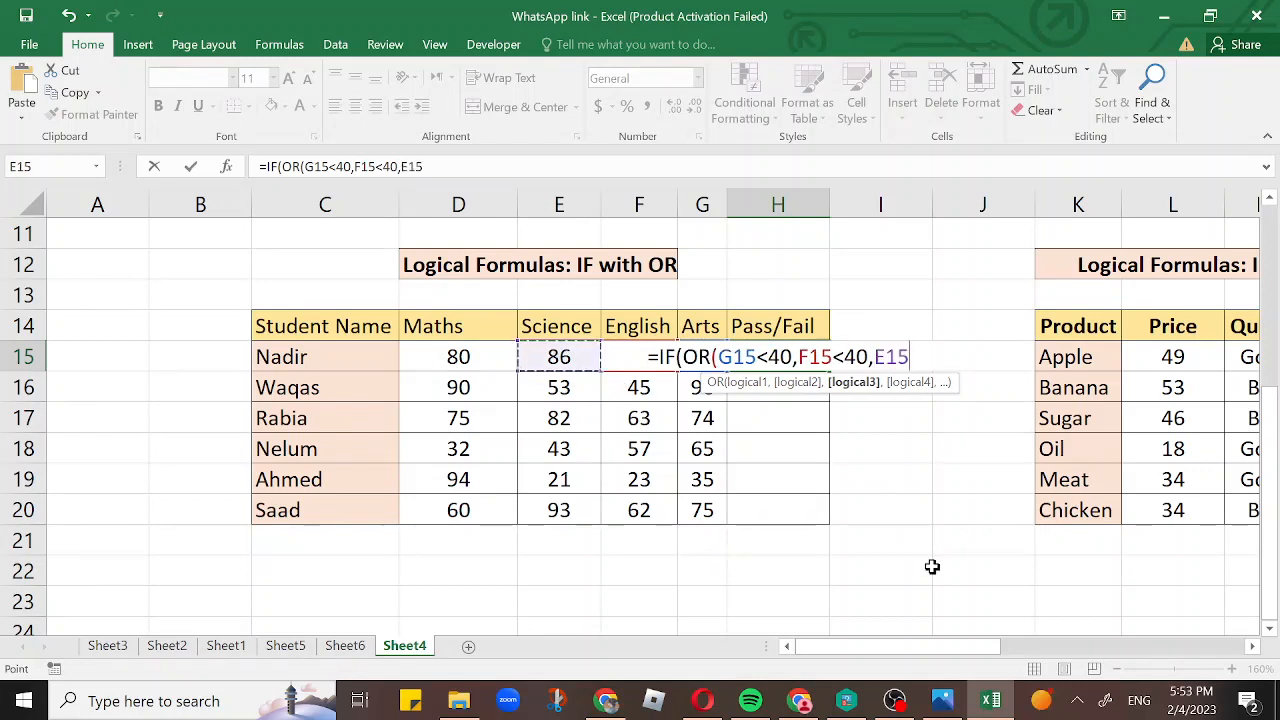
text(<40)
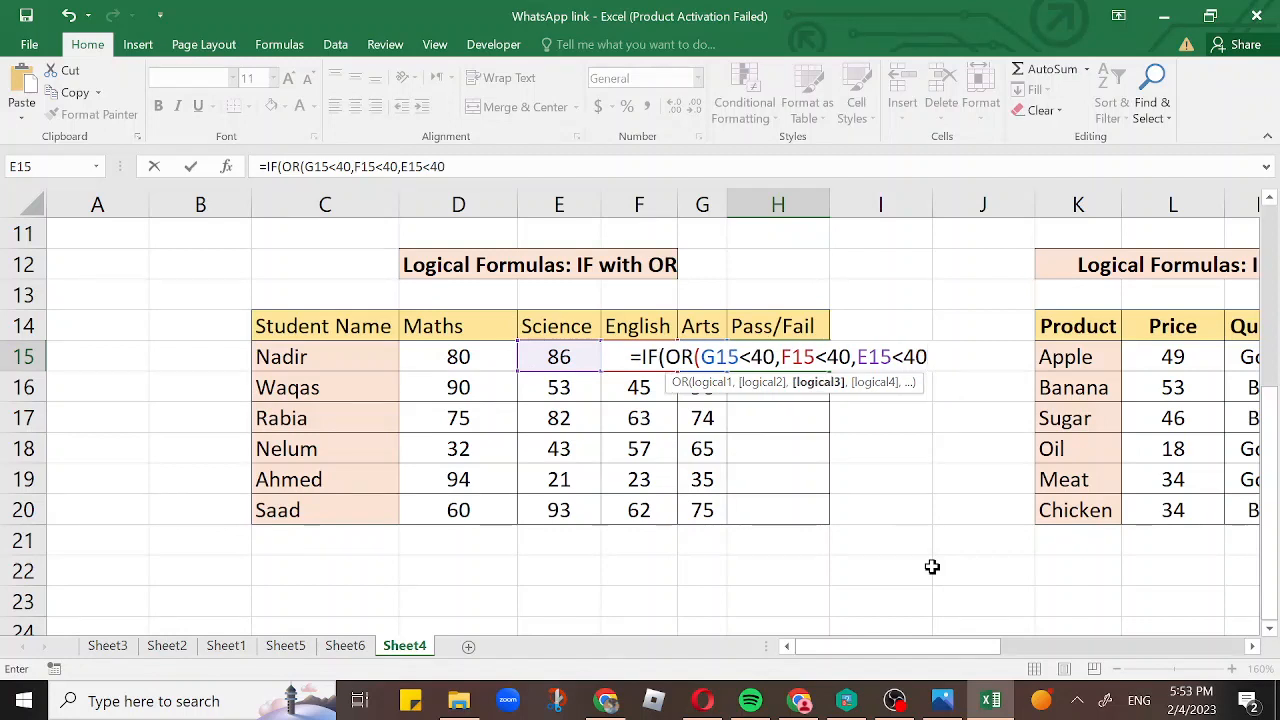
text(,)
click(465, 358)
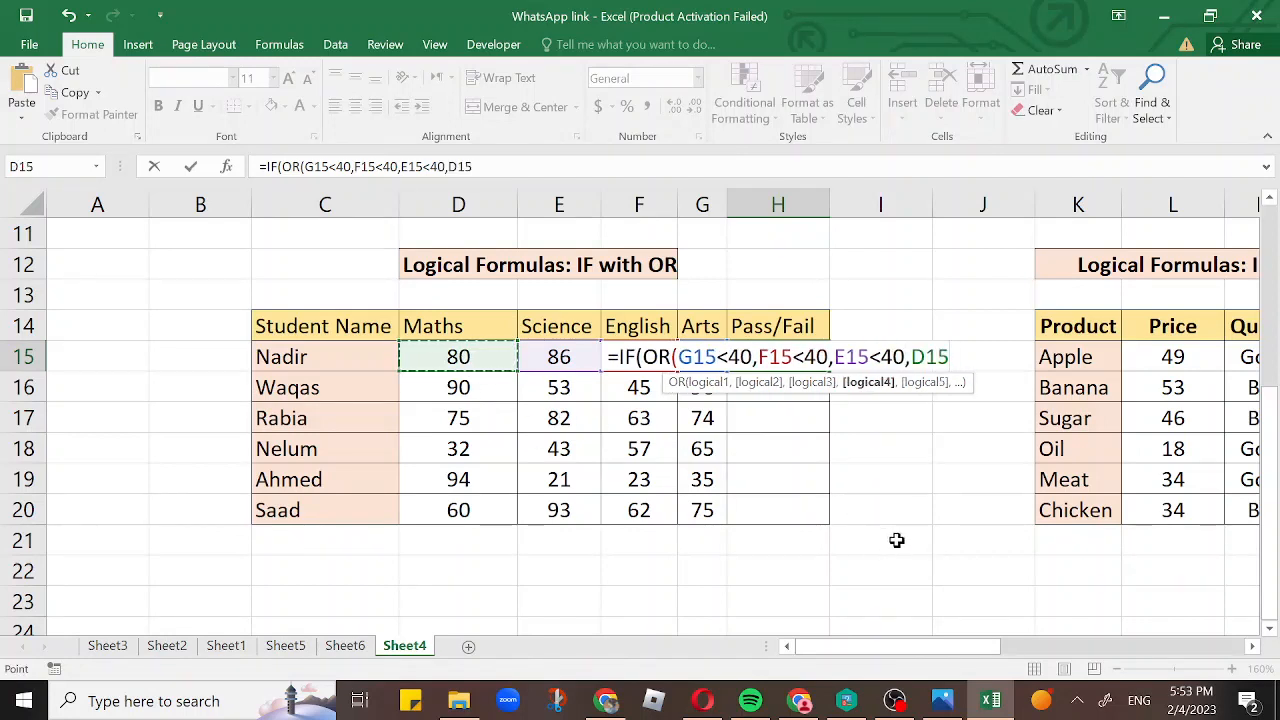
text(<)
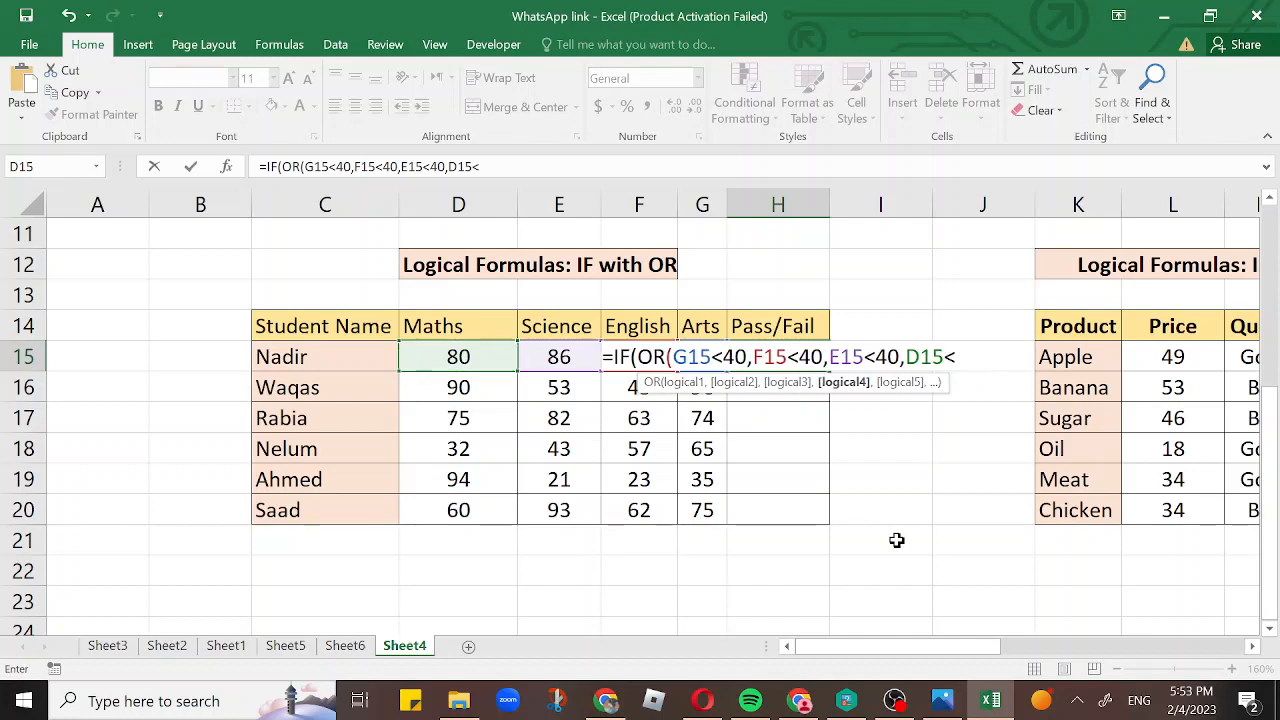
text(40)
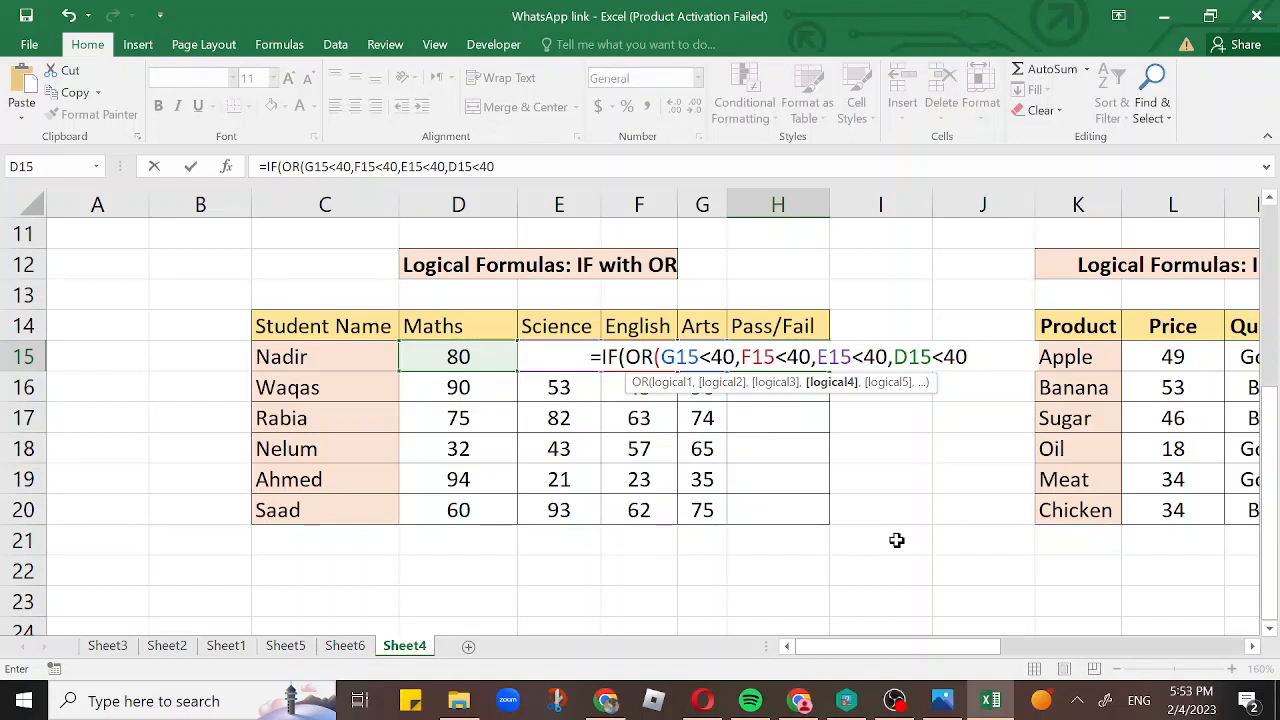
text())
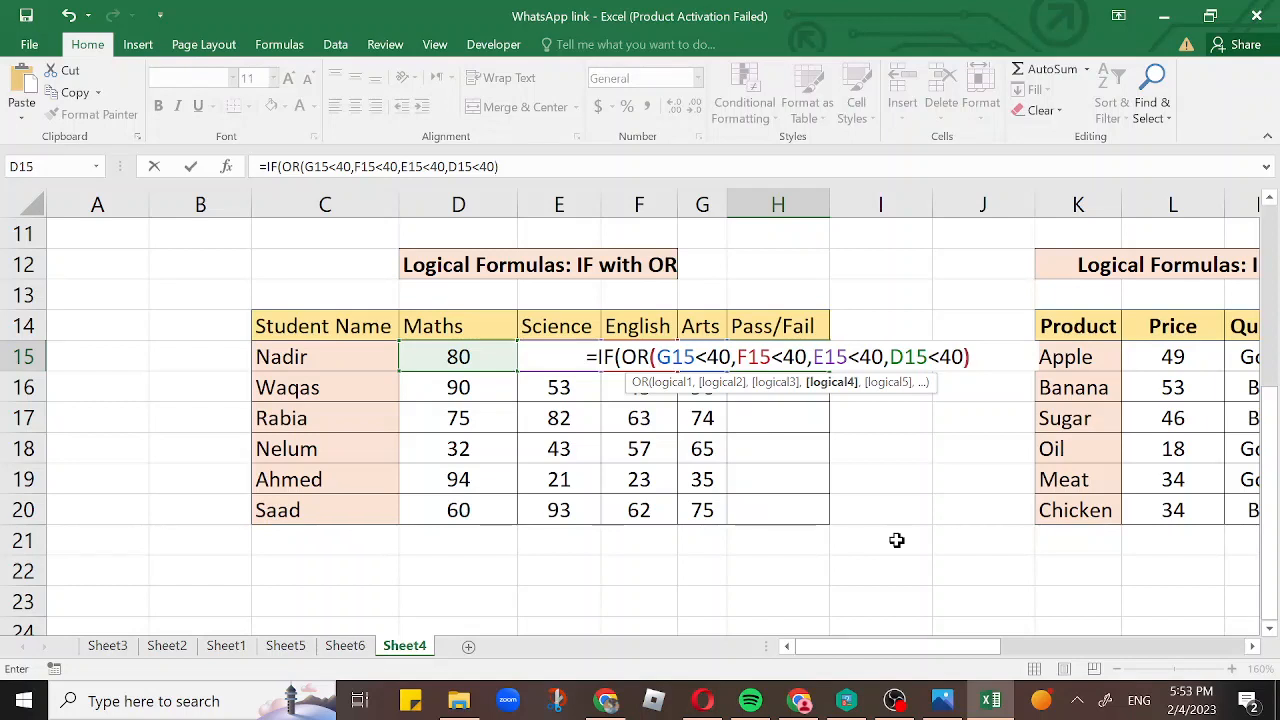
Set "Fail" as the IF formula's result when any of the OR conditions is true
text(,)
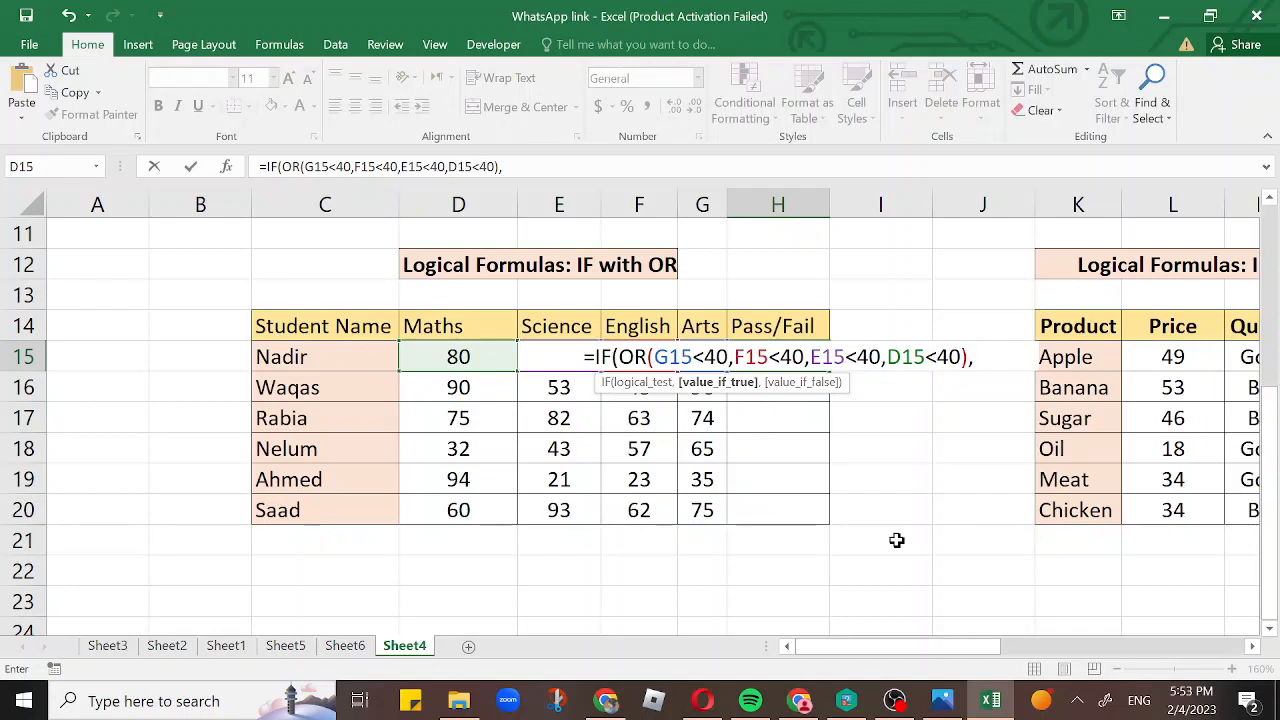
text("f)
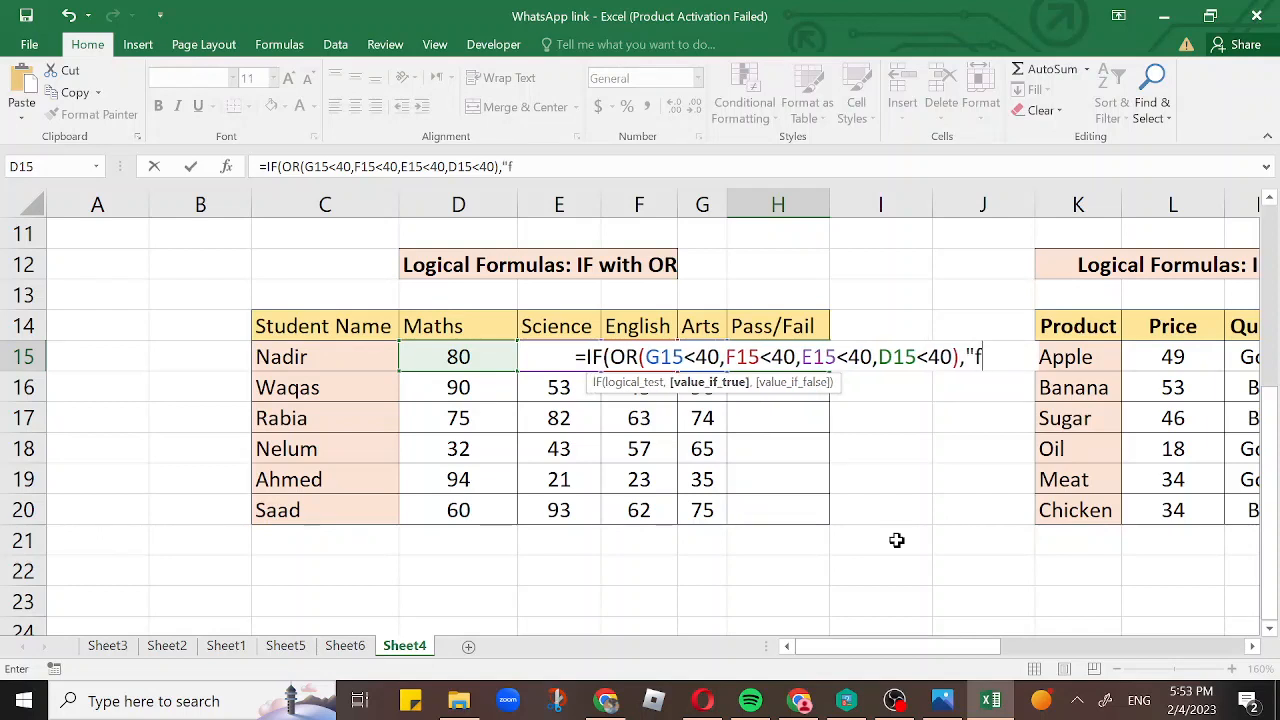
key(BackSpace)
text(F)
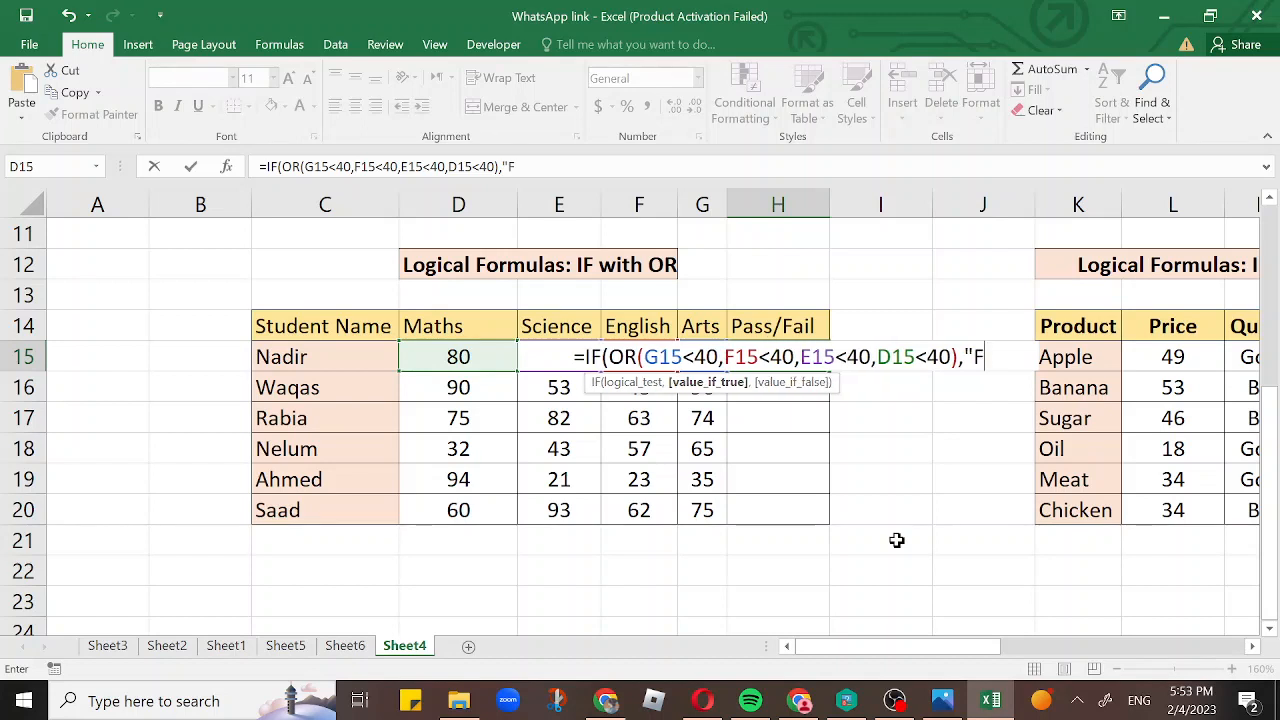
text(ai)
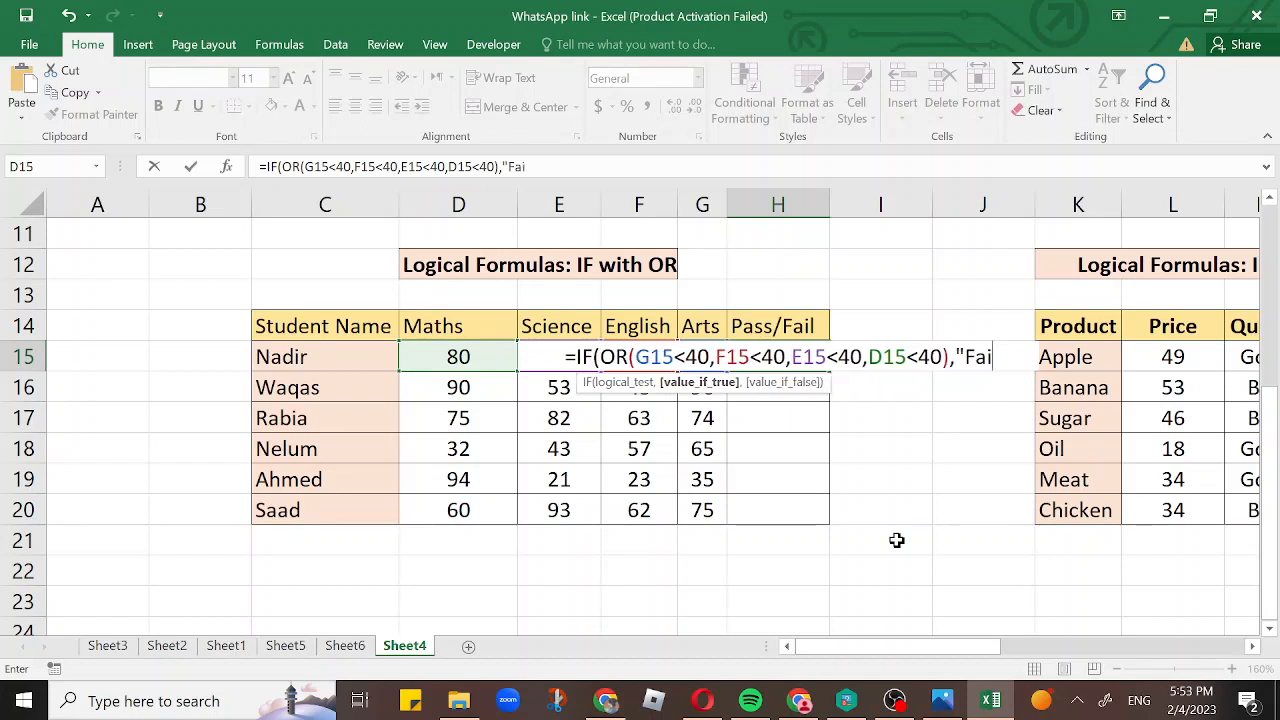
text(l)
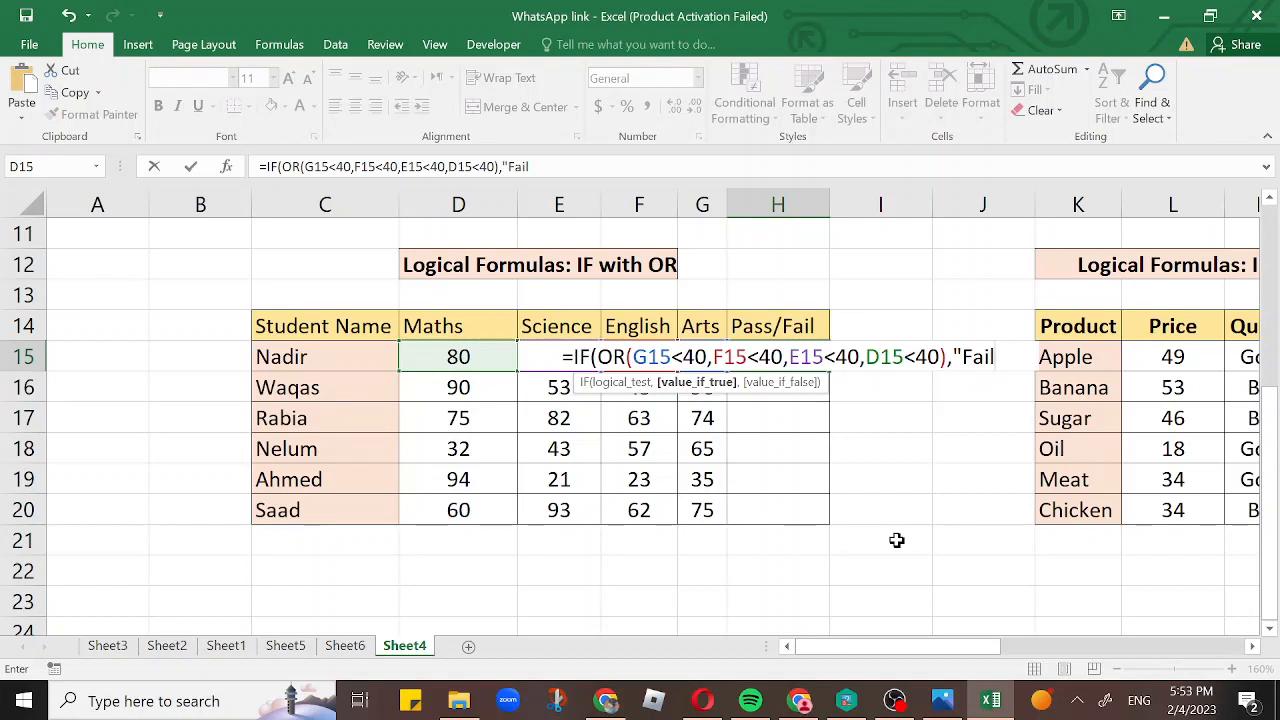
text(")
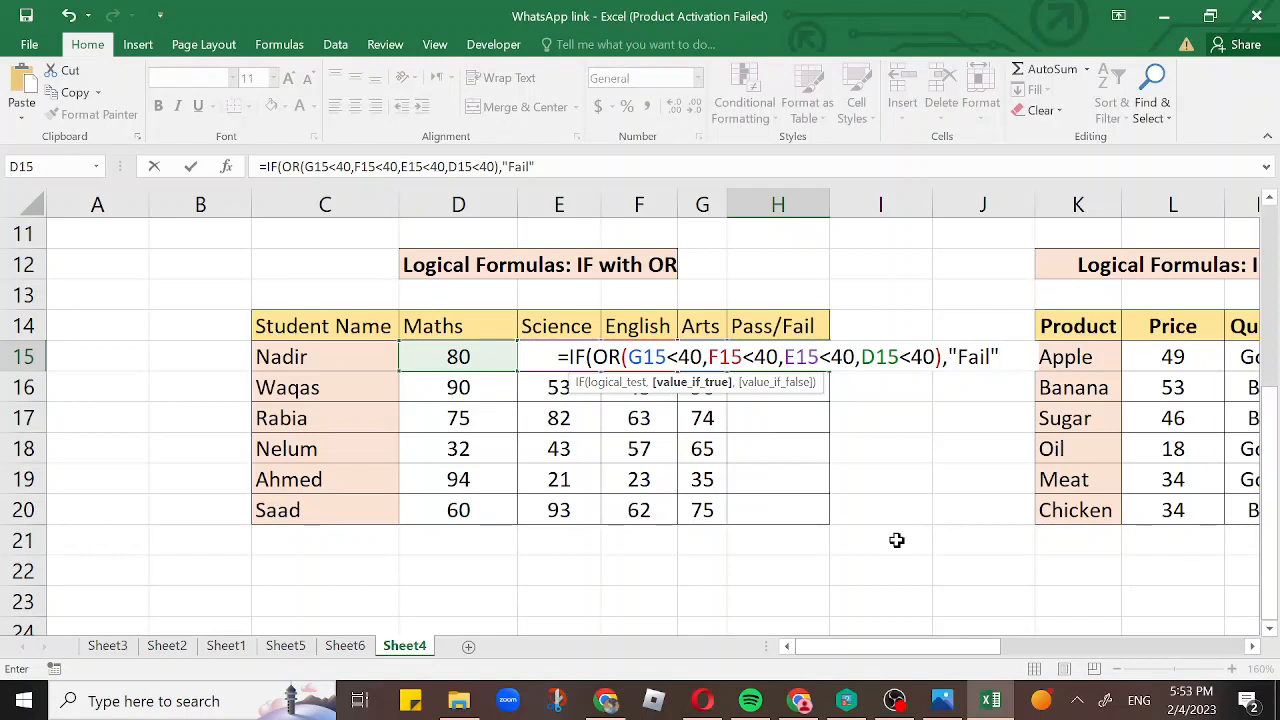
text(,)
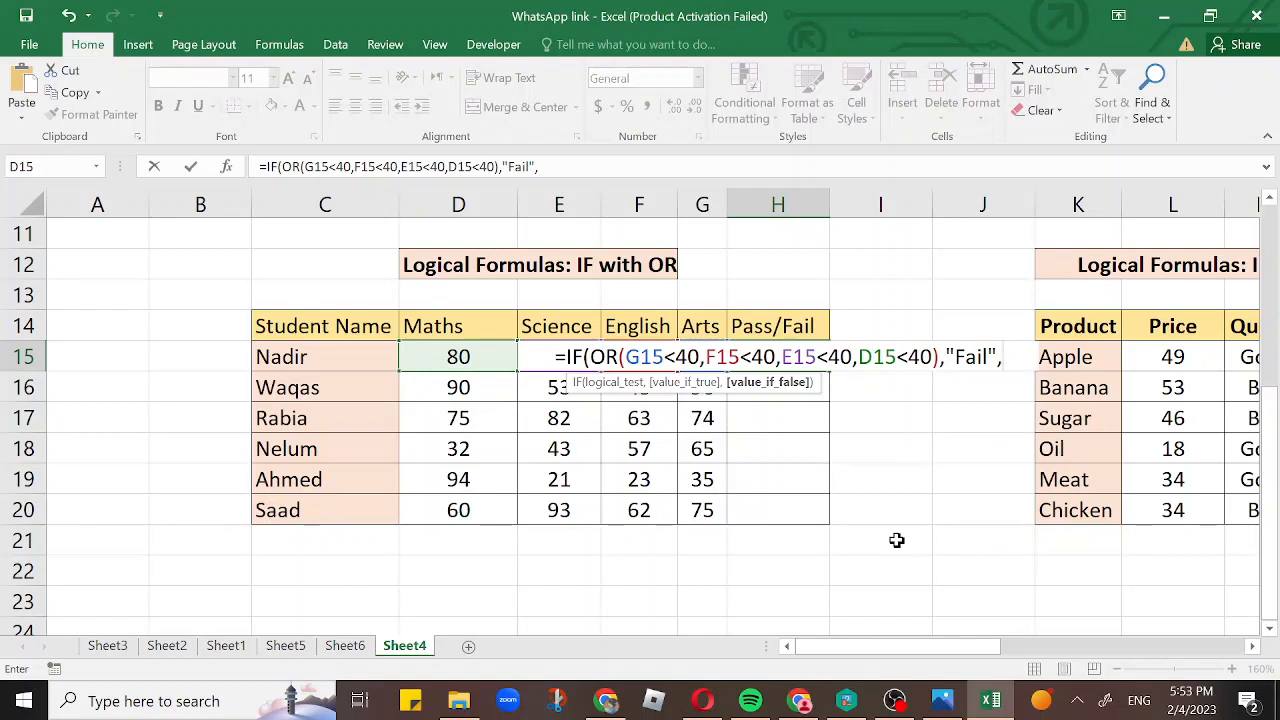
Complete the H15 formula with "Pass" as the result when false, and fill it down the Pass/Fail column to row 20
text("Pass)
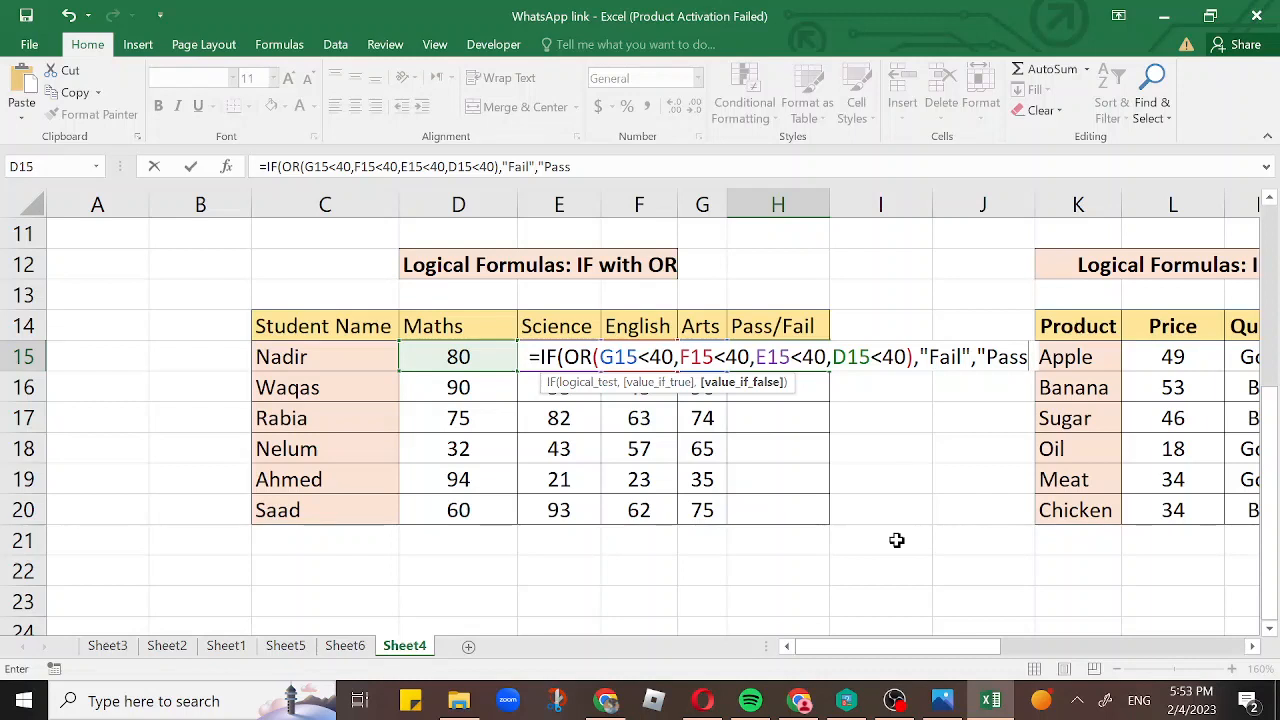
text(")
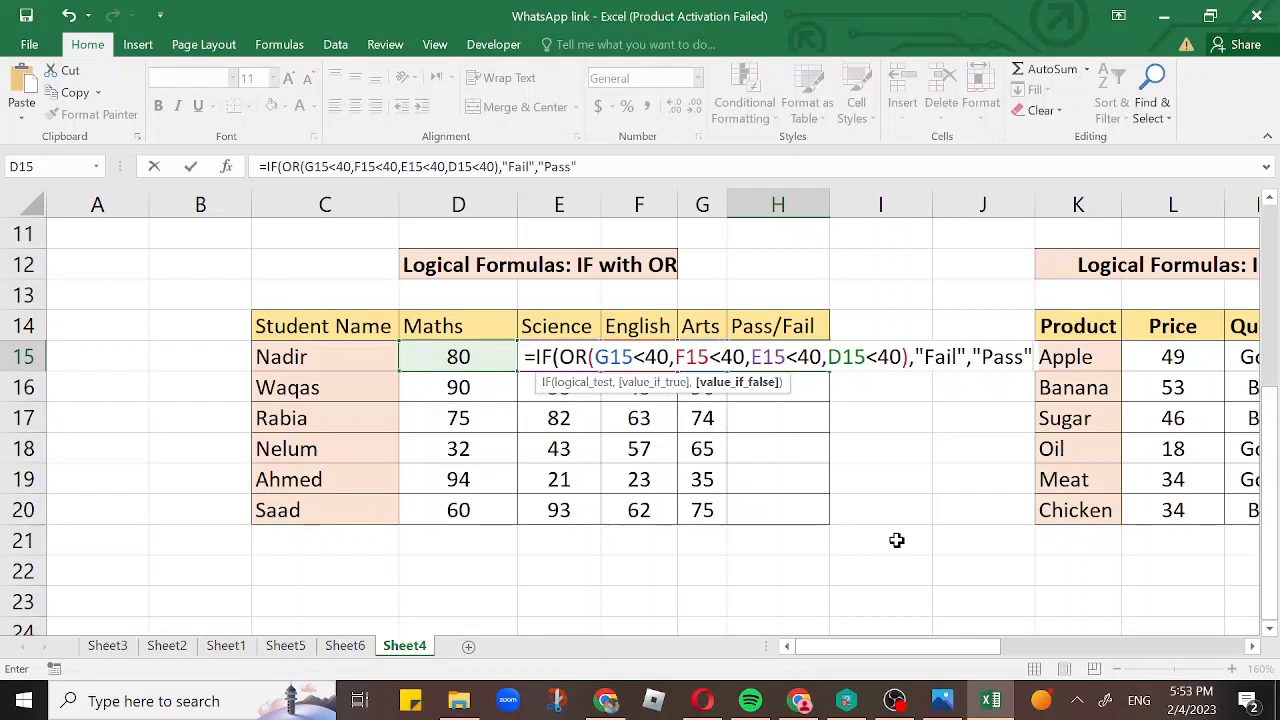
text())
key(Return)
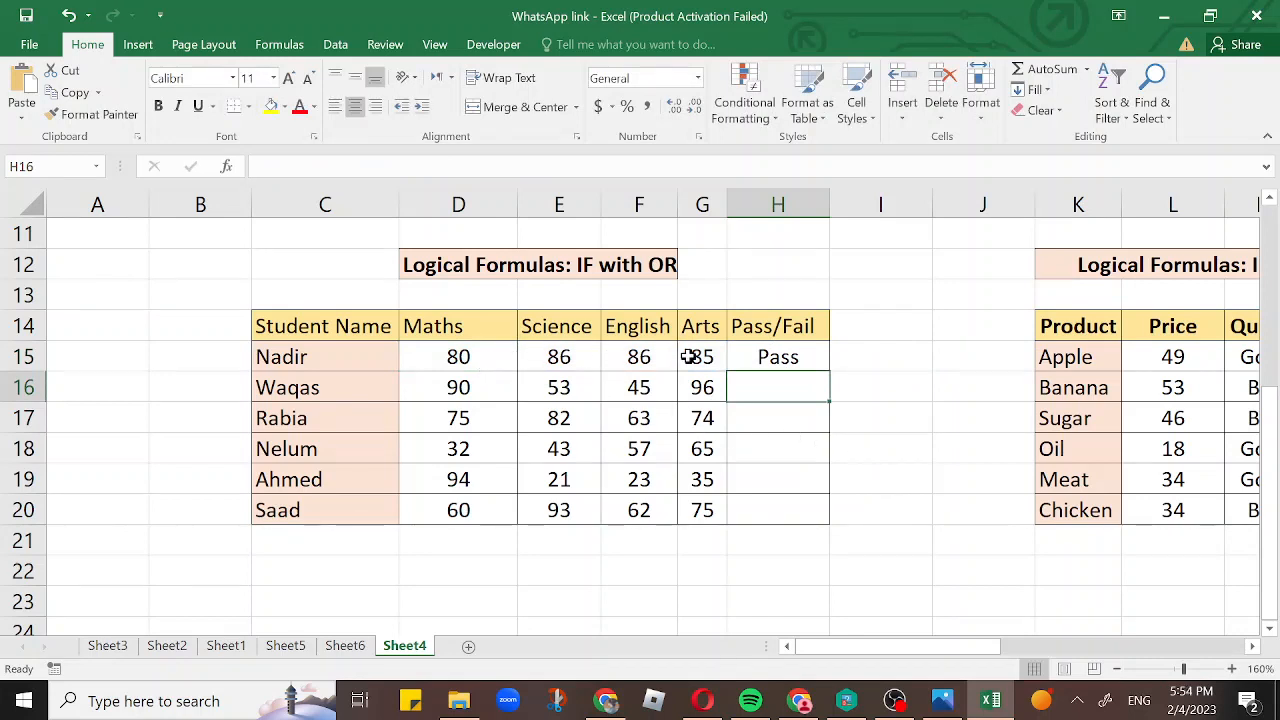
click(808, 361)
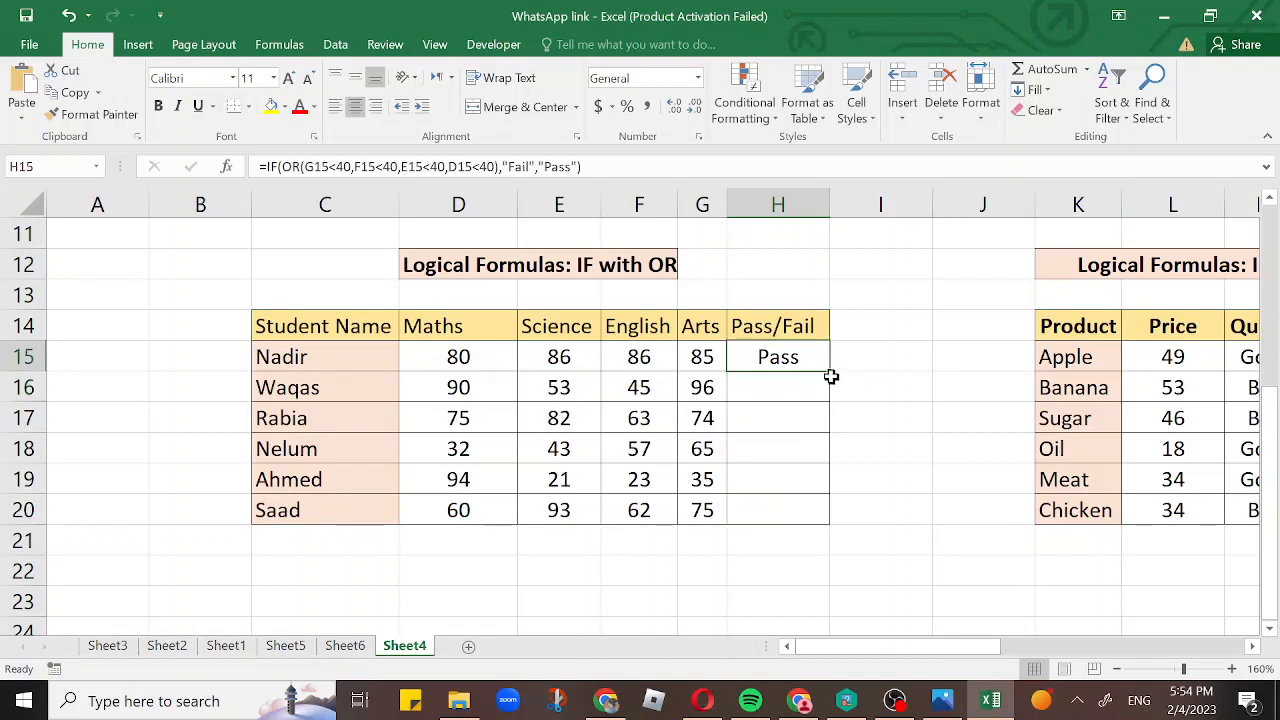
double_click(830, 373)
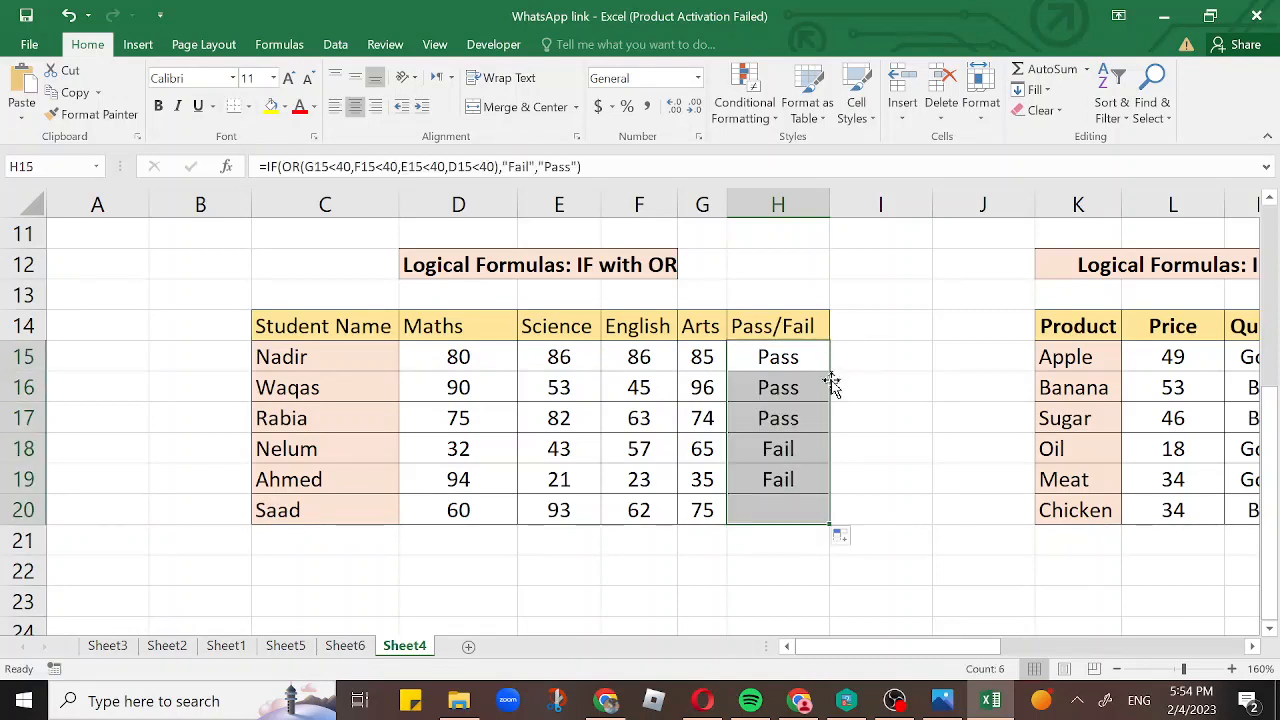
Check the Pass/Fail results in rows 18 and 19 against the students' subject marks
click(487, 453)
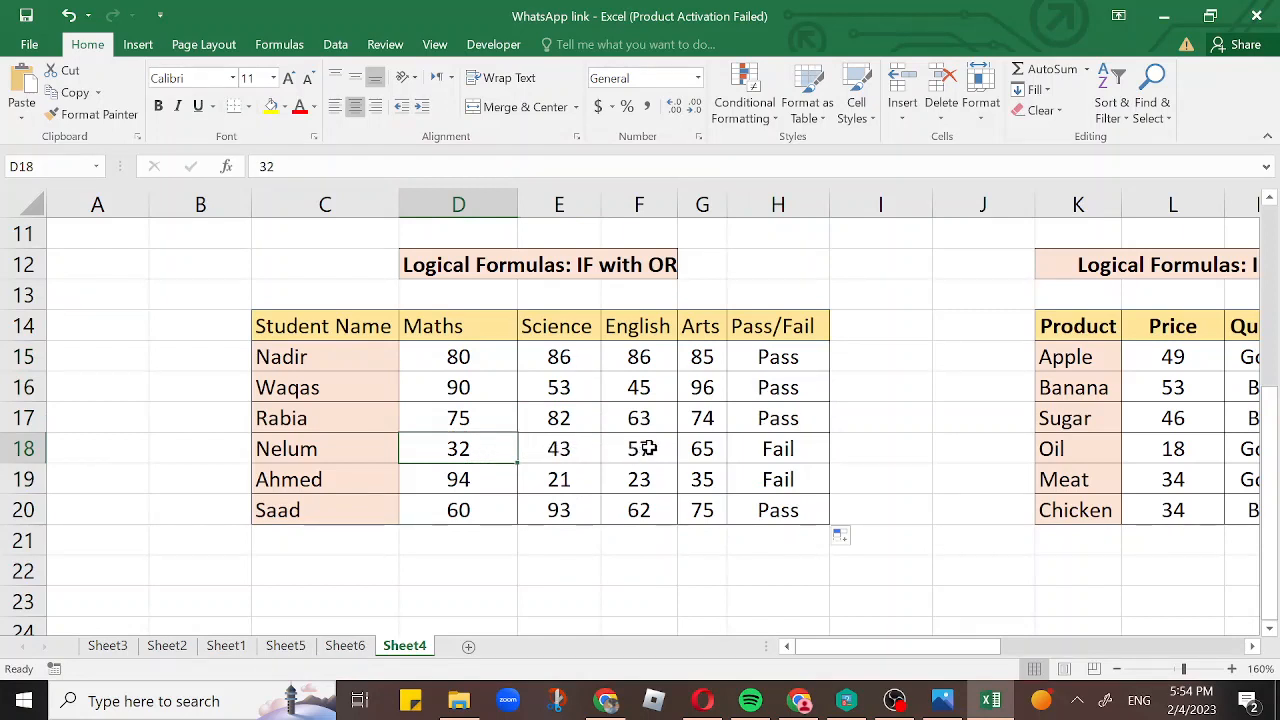
click(767, 455)
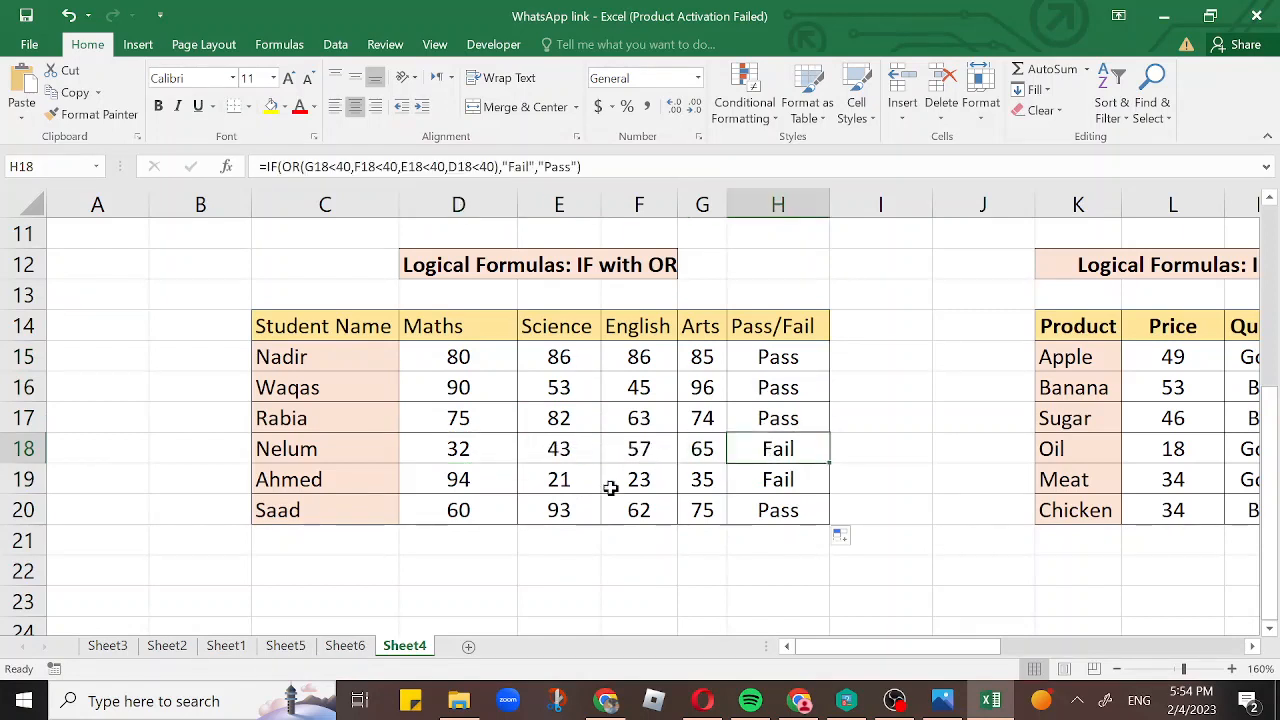
click(563, 478)
click(612, 482)
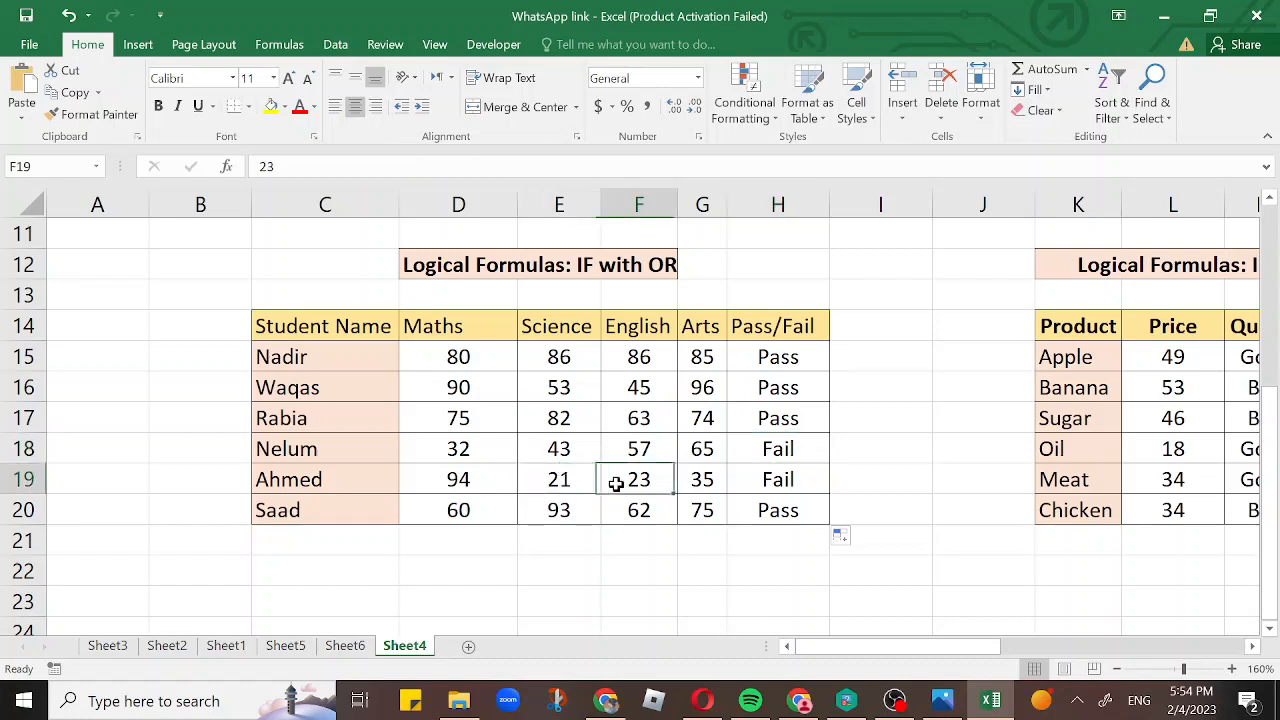
click(686, 483)
click(627, 480)
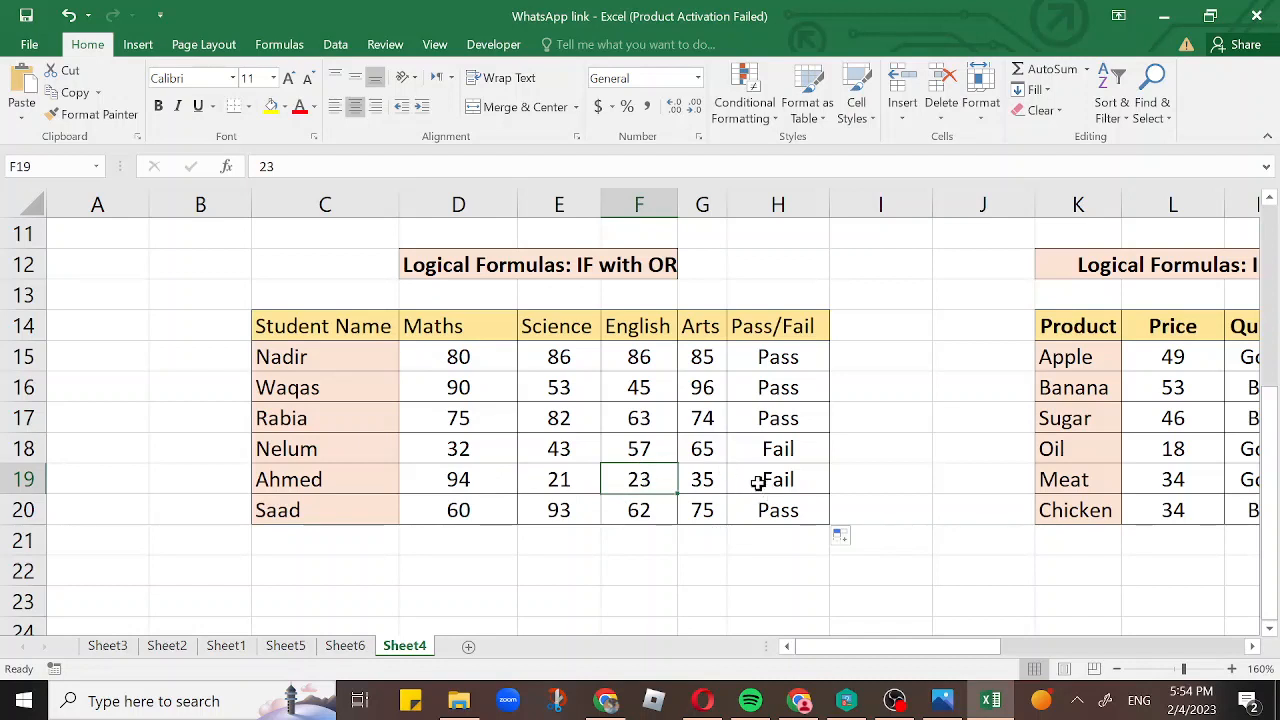
click(482, 482)
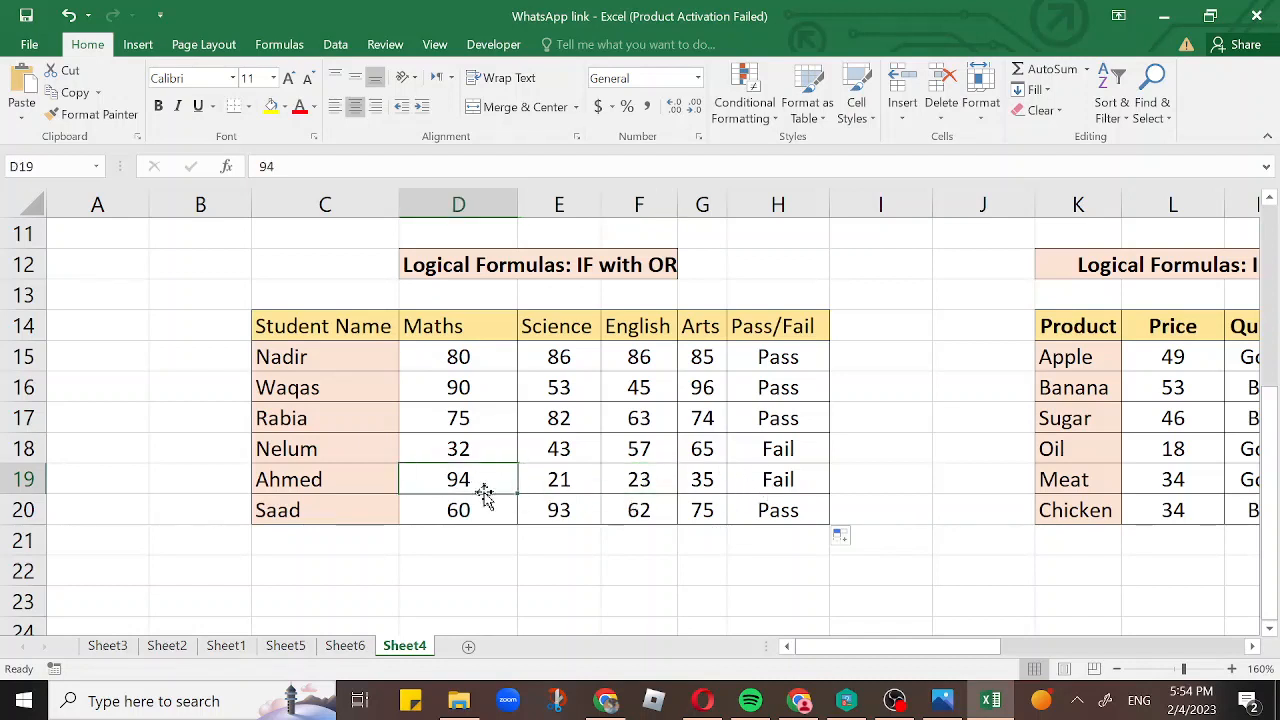